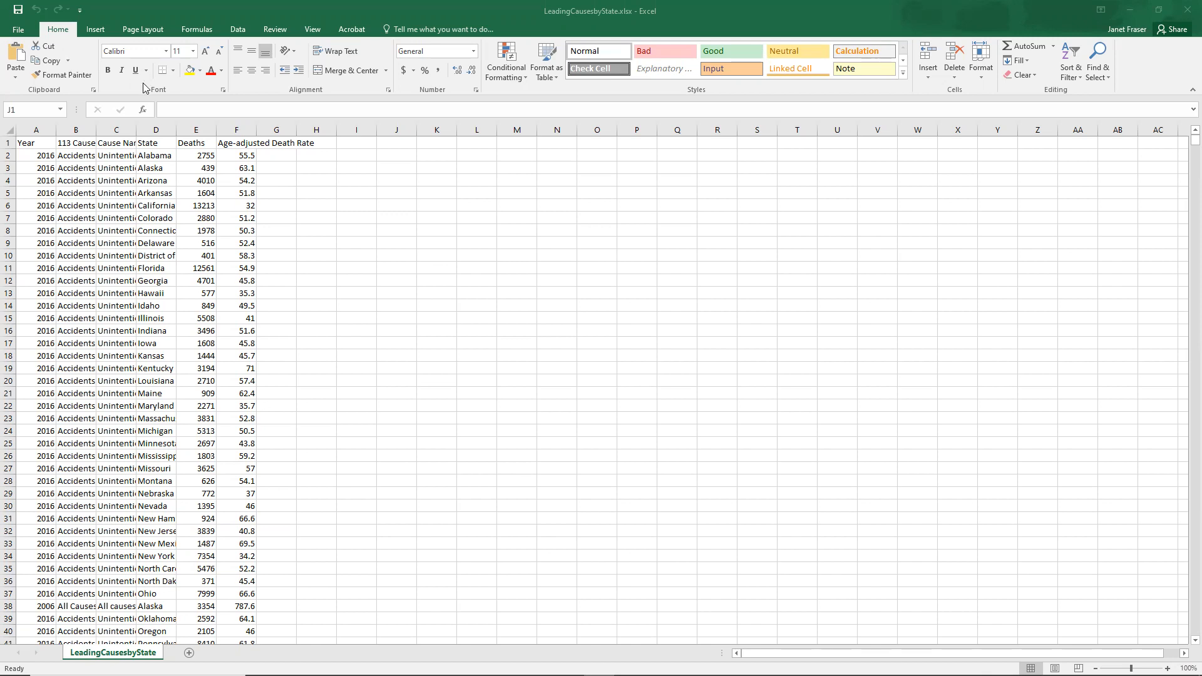
- Create a PivotTable from the whole leading-causes data range A1:F10297, placed on the existing worksheet at cell I1
{"action": "left_click", "coordinate": [71, 221]}
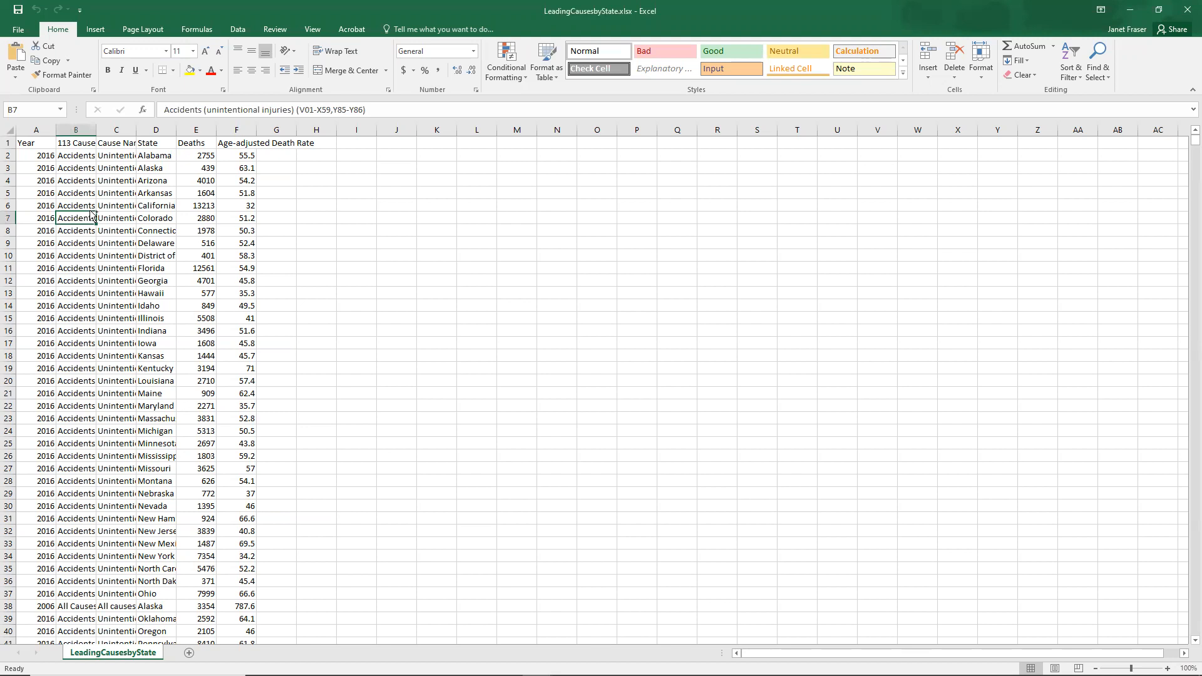
{"action": "key", "text": "ctrl+a"}
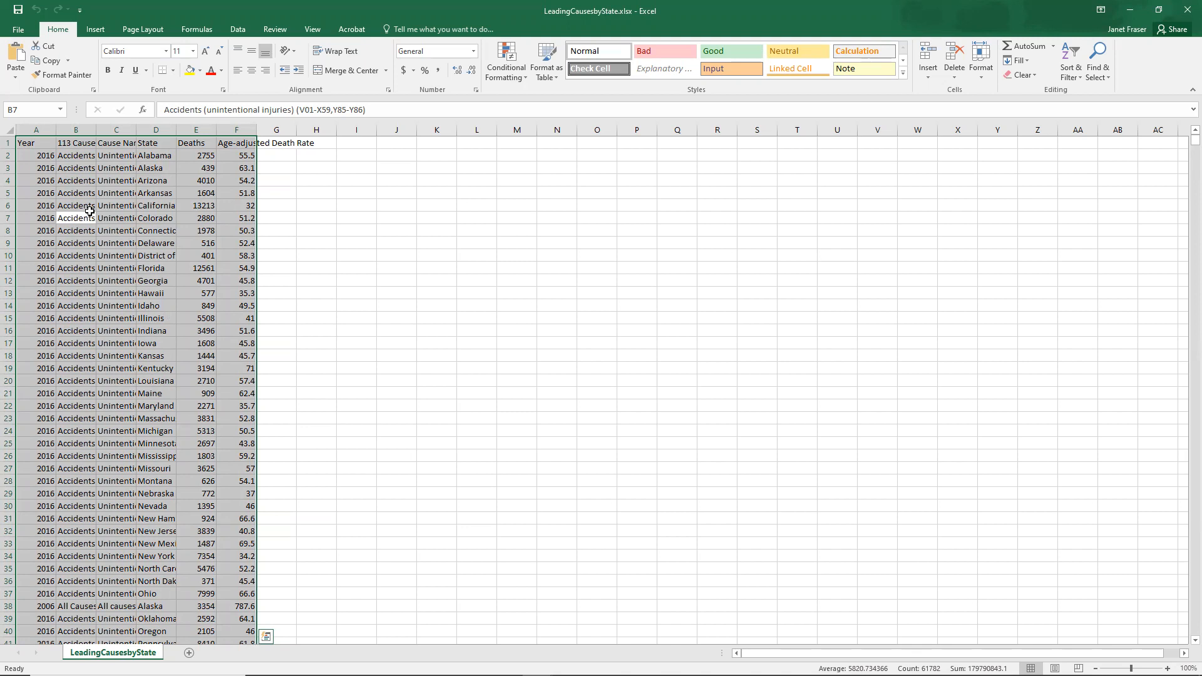
{"action": "left_click", "coordinate": [95, 33]}
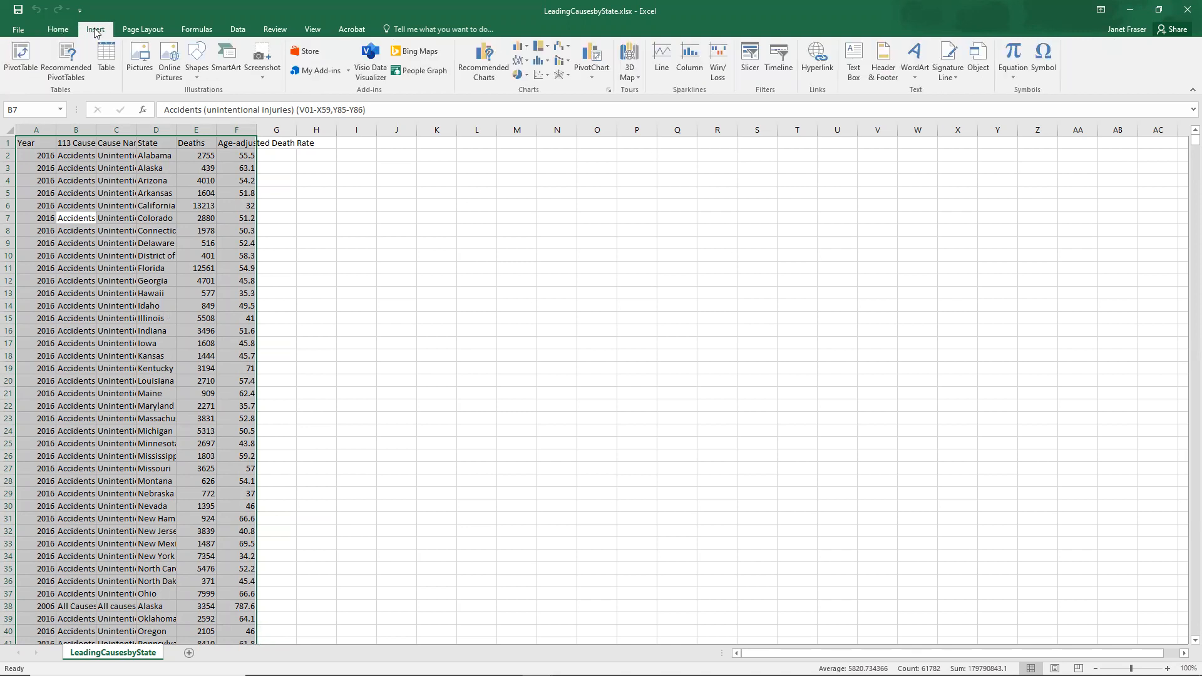
{"action": "left_click", "coordinate": [18, 58]}
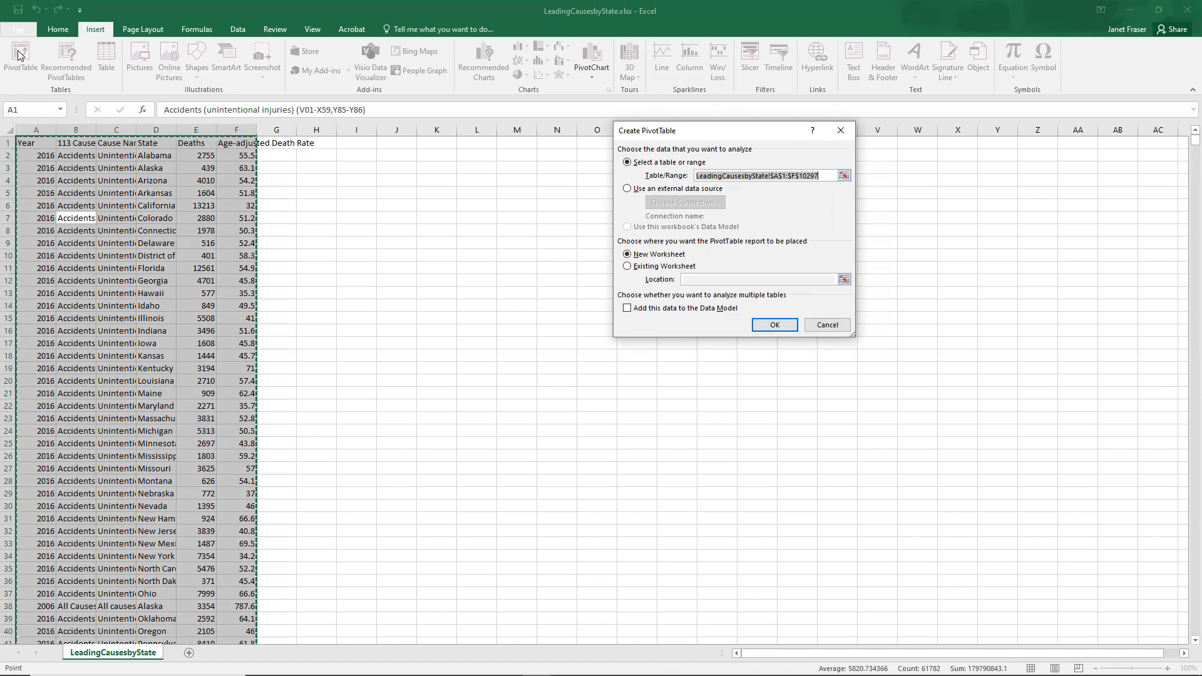
{"action": "left_click", "coordinate": [627, 266]}
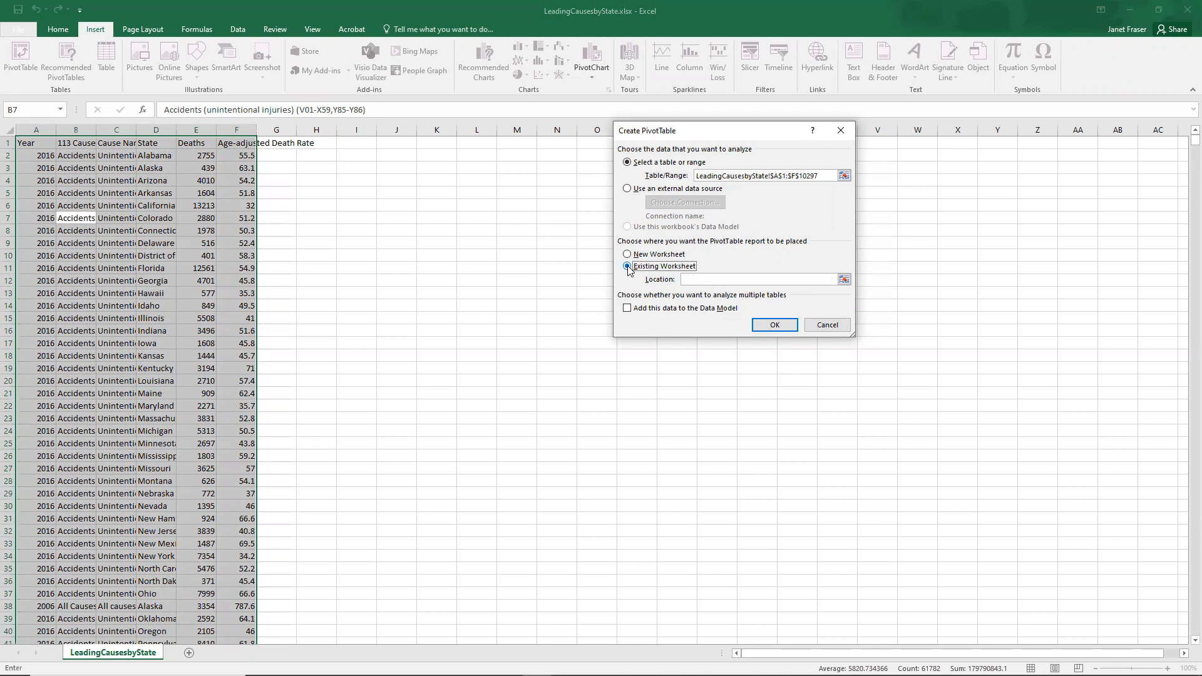
{"action": "left_click", "coordinate": [686, 279]}
{"action": "left_click", "coordinate": [362, 143]}
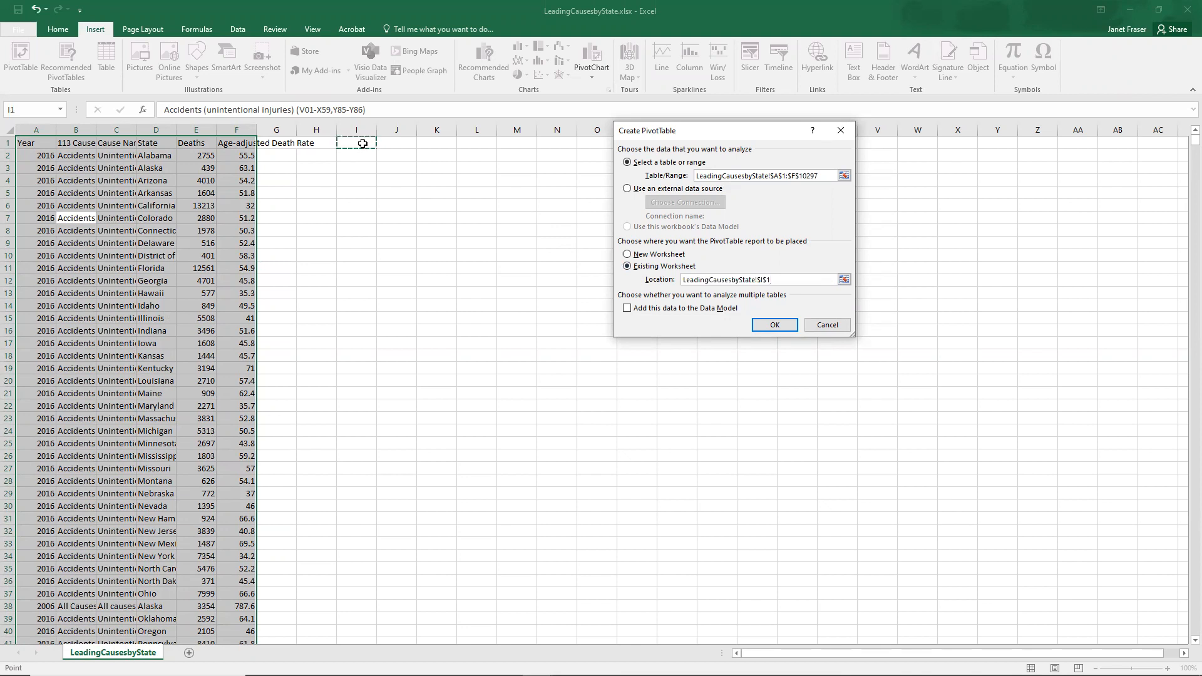
{"action": "left_click", "coordinate": [775, 325]}
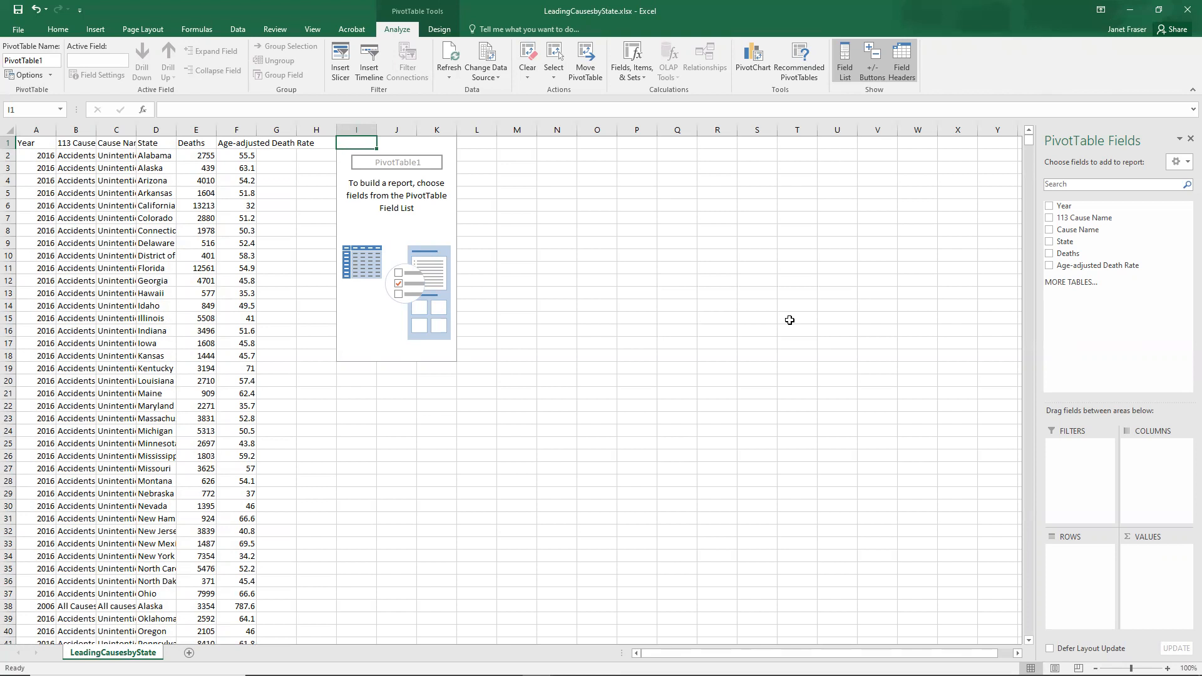
- Add Year, Cause Name and Age-adjusted Death Rate to the PivotTable, and also place Year as a column field
{"action": "left_click", "coordinate": [1049, 207]}
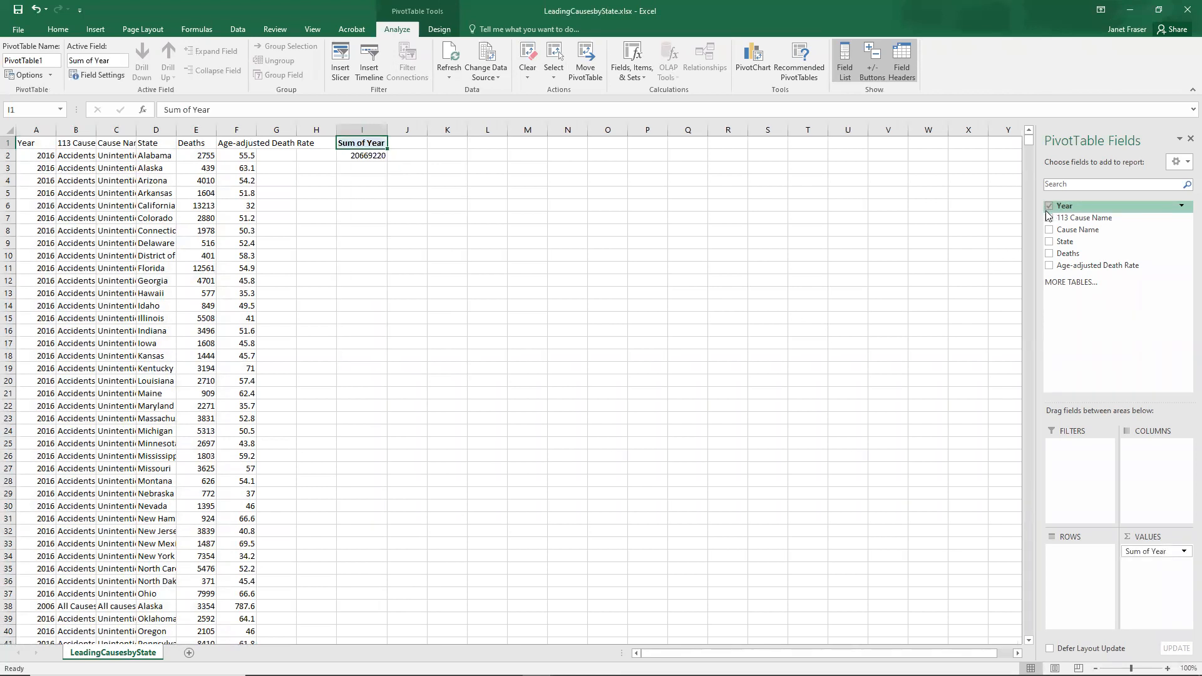
{"action": "left_click", "coordinate": [1049, 230]}
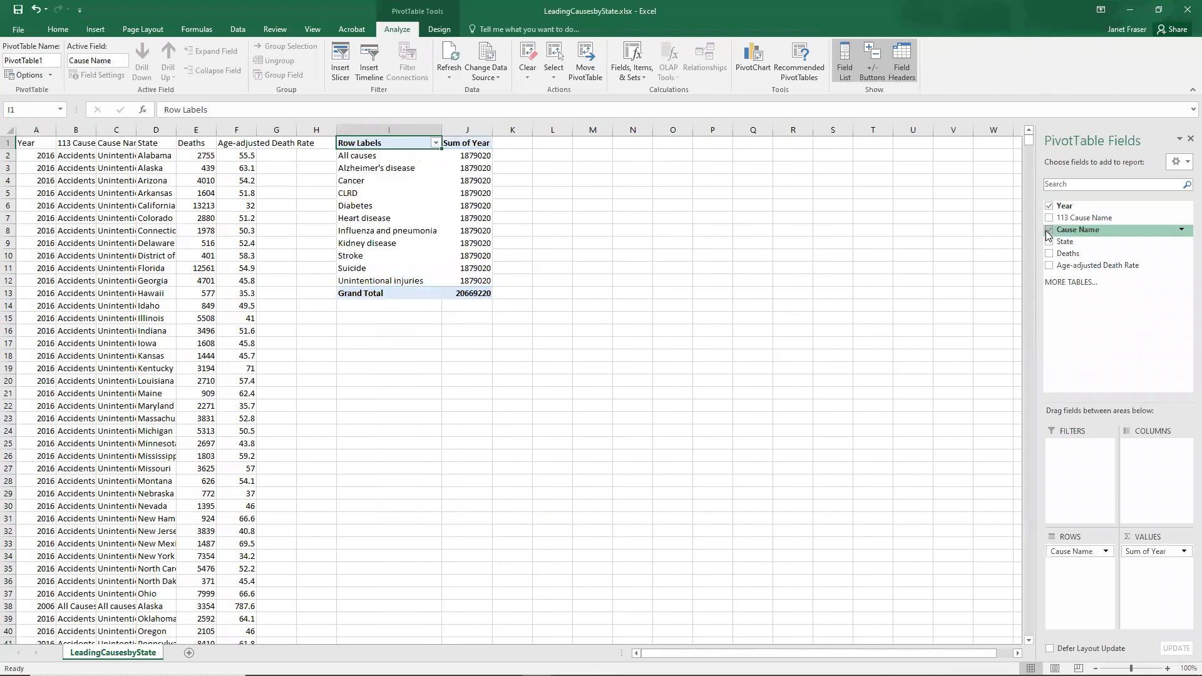
{"action": "left_click", "coordinate": [1050, 266]}
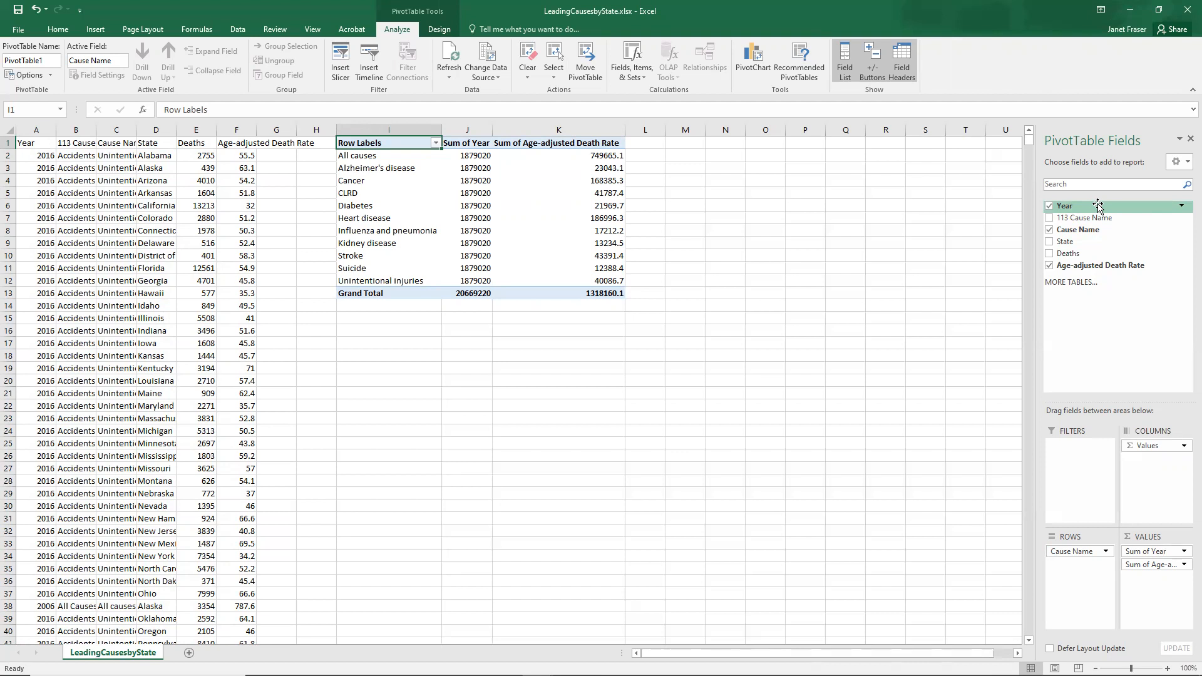
{"action": "left_click_drag", "start_coordinate": [1100, 207], "coordinate": [1150, 466]}
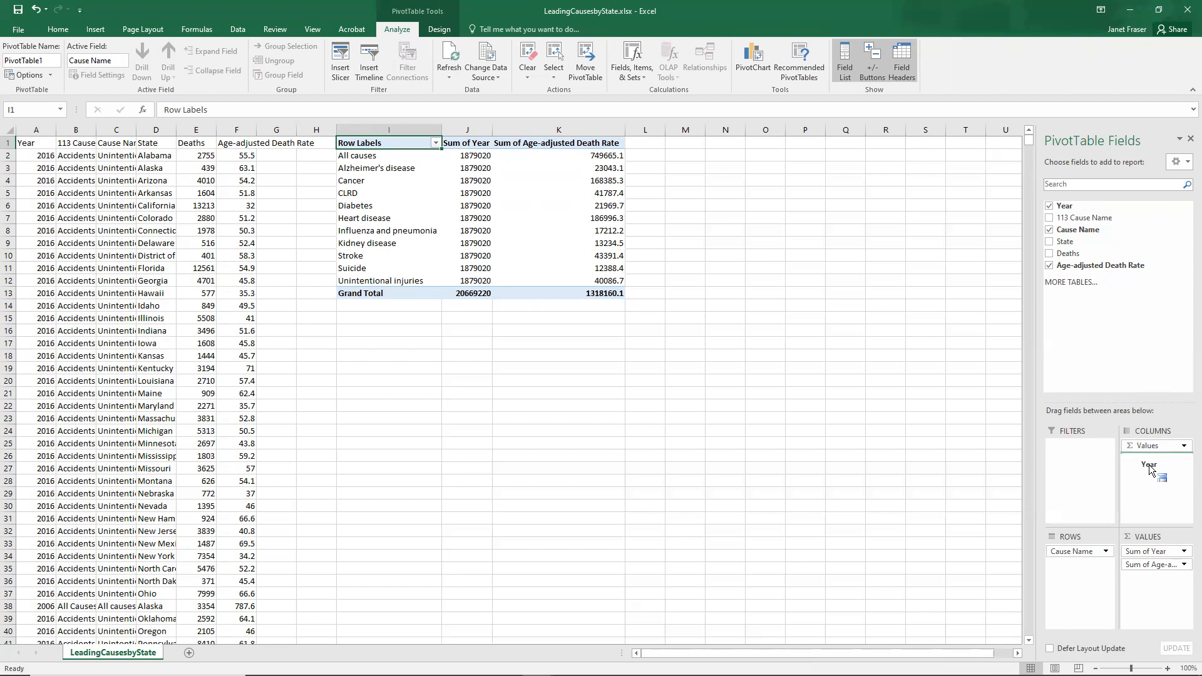
{"action": "left_click_drag", "start_coordinate": [1151, 470], "coordinate": [1151, 467]}
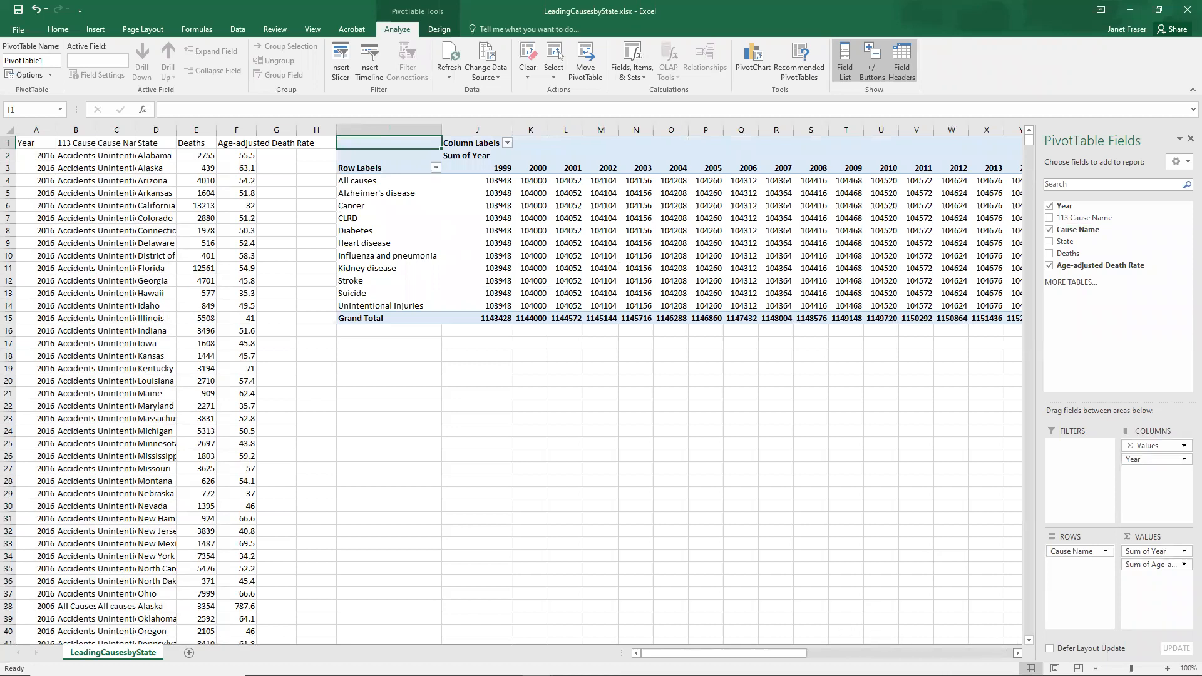
- Summarize the PivotTable's Age-adjusted Death Rate values by Average instead of Sum
{"action": "scroll", "coordinate": [519, 388], "scroll_direction": "right", "scroll_amount": 6}
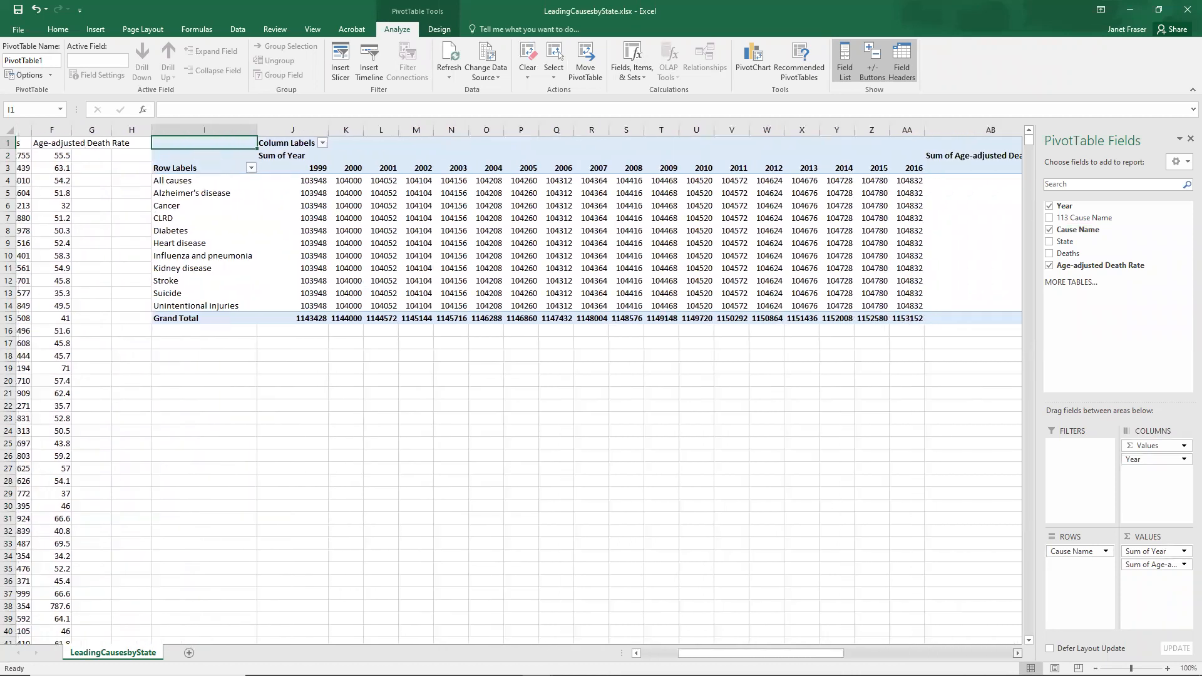
{"action": "scroll", "coordinate": [519, 388], "scroll_direction": "right", "scroll_amount": 1}
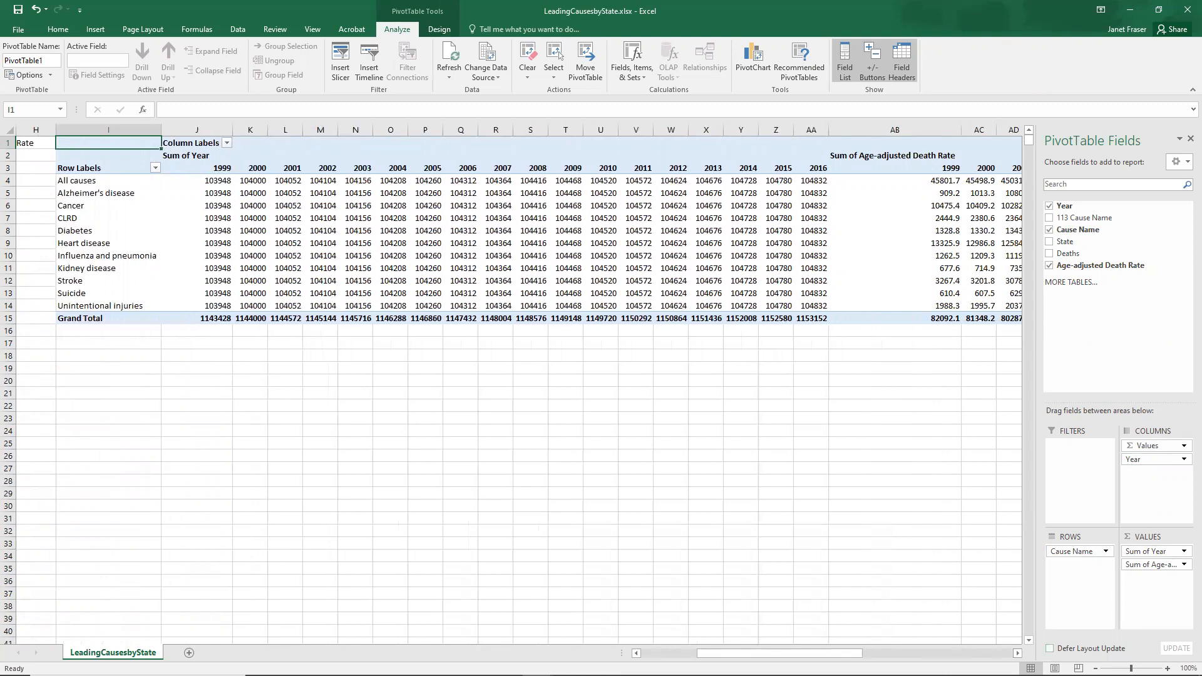
{"action": "left_click", "coordinate": [1017, 654]}
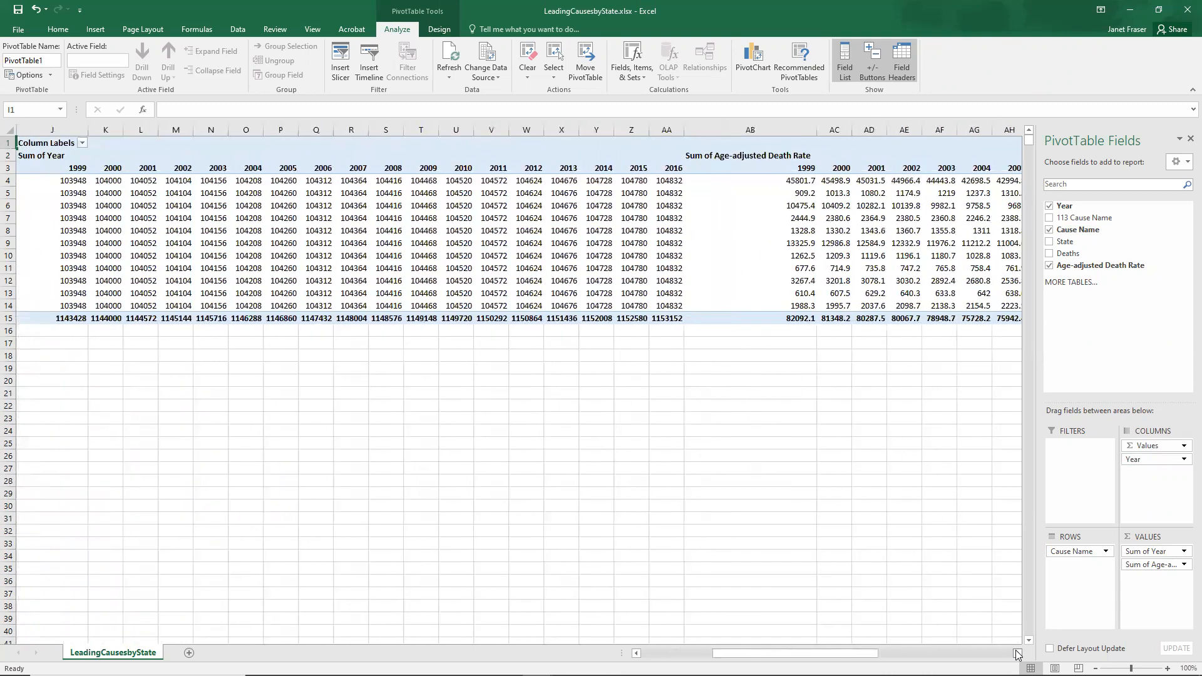
{"action": "left_click", "coordinate": [1017, 654]}
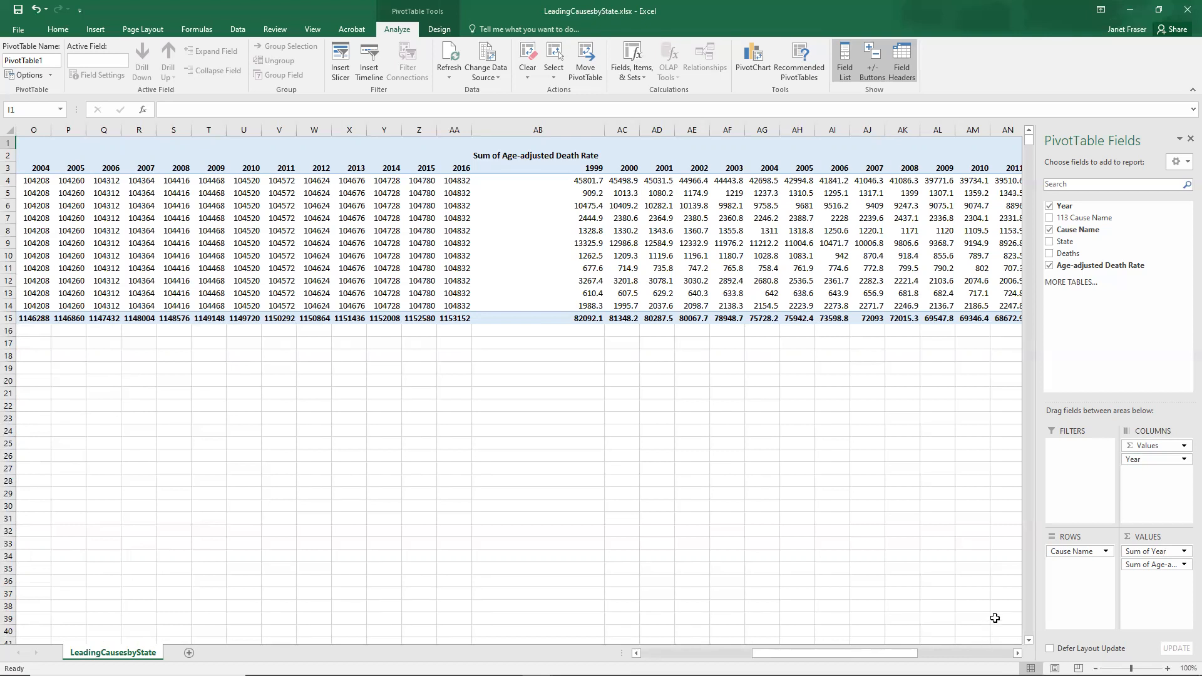
{"action": "left_click", "coordinate": [1184, 565]}
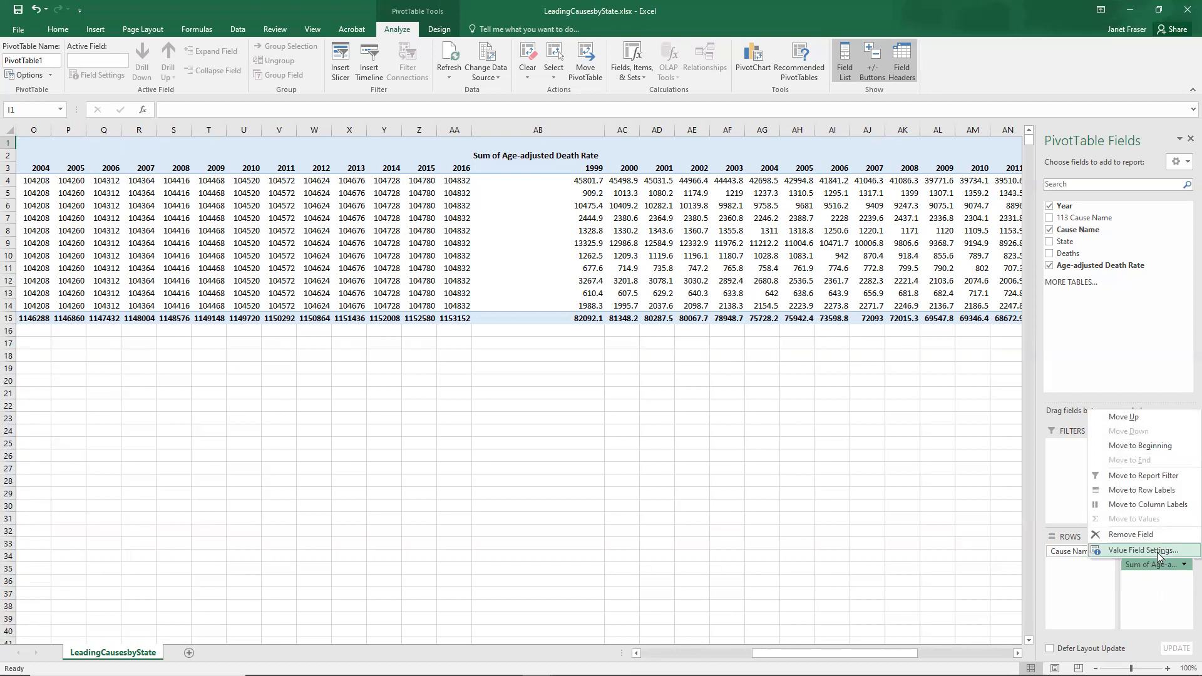
{"action": "left_click", "coordinate": [1157, 552]}
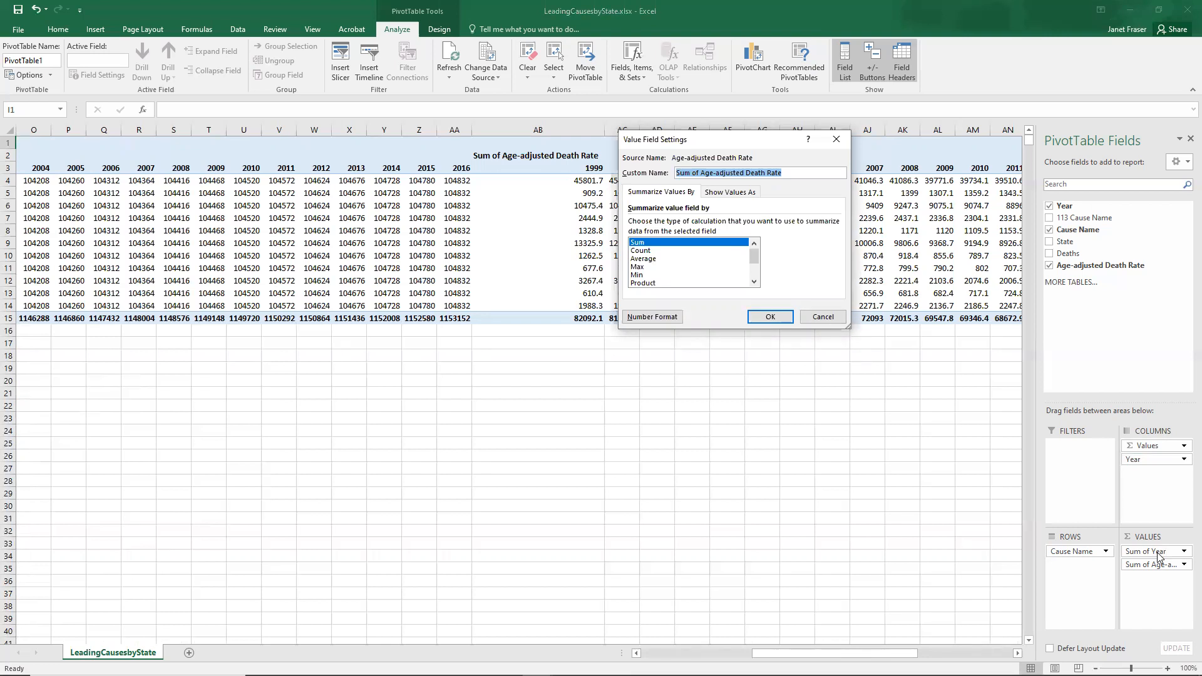
{"action": "left_click", "coordinate": [646, 259]}
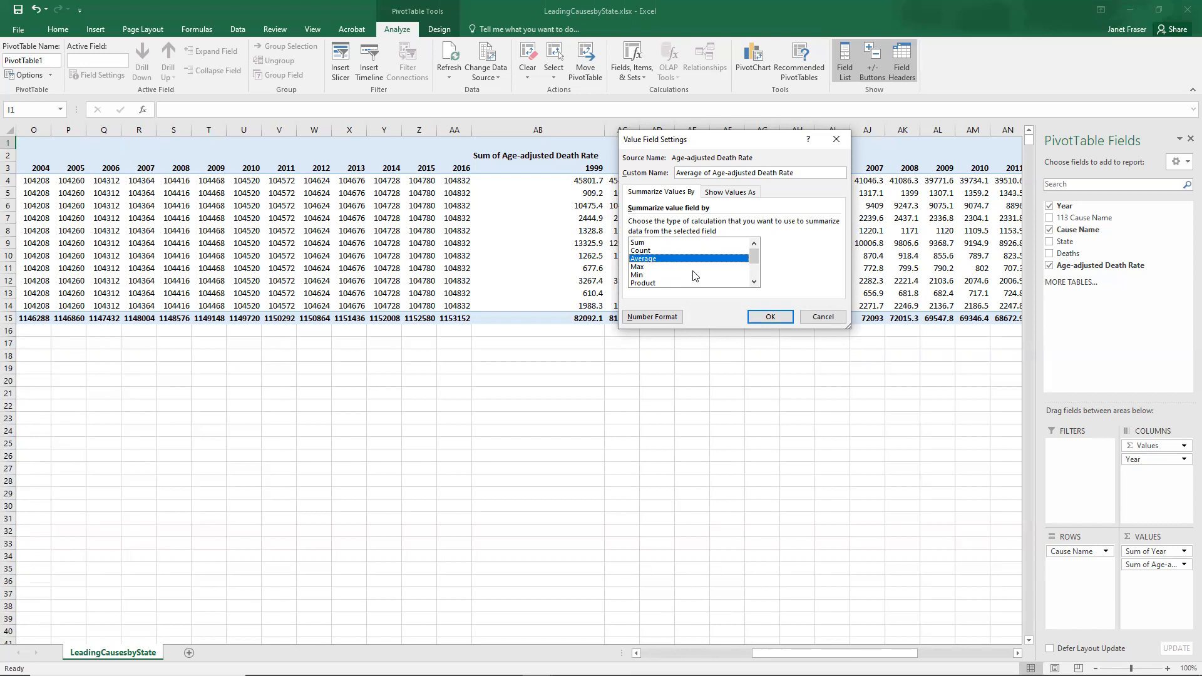
{"action": "left_click", "coordinate": [761, 323]}
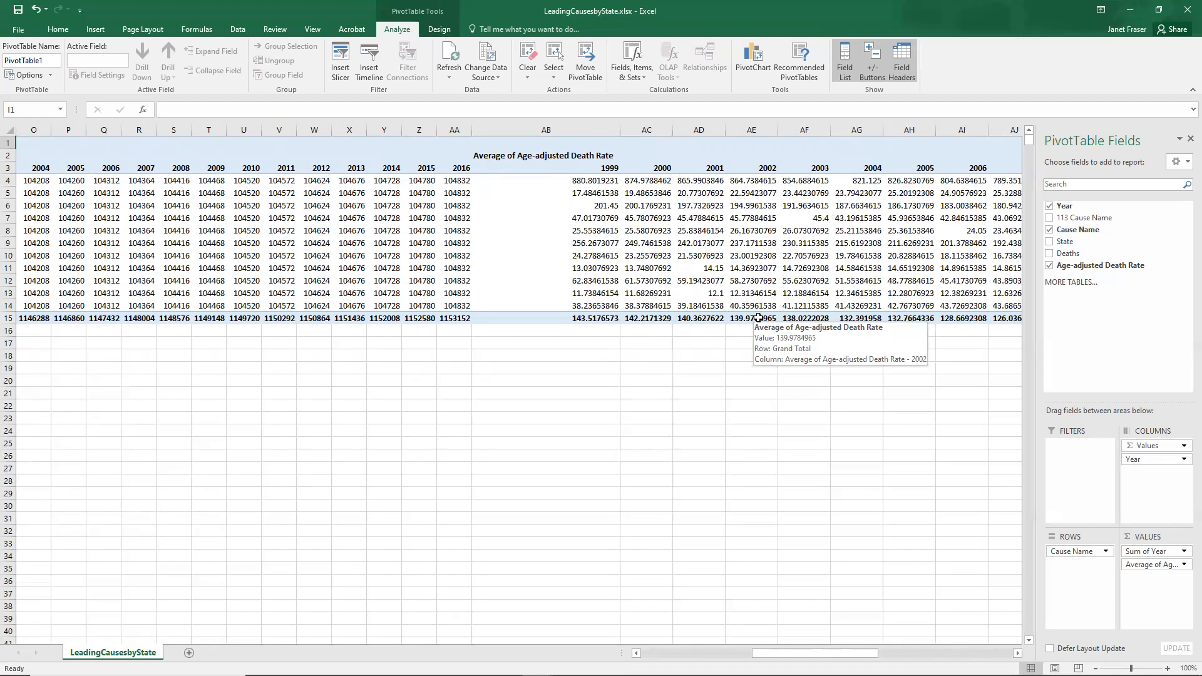
- Remove the Sum of Year field from the PivotTable values
{"action": "left_click", "coordinate": [1184, 552]}
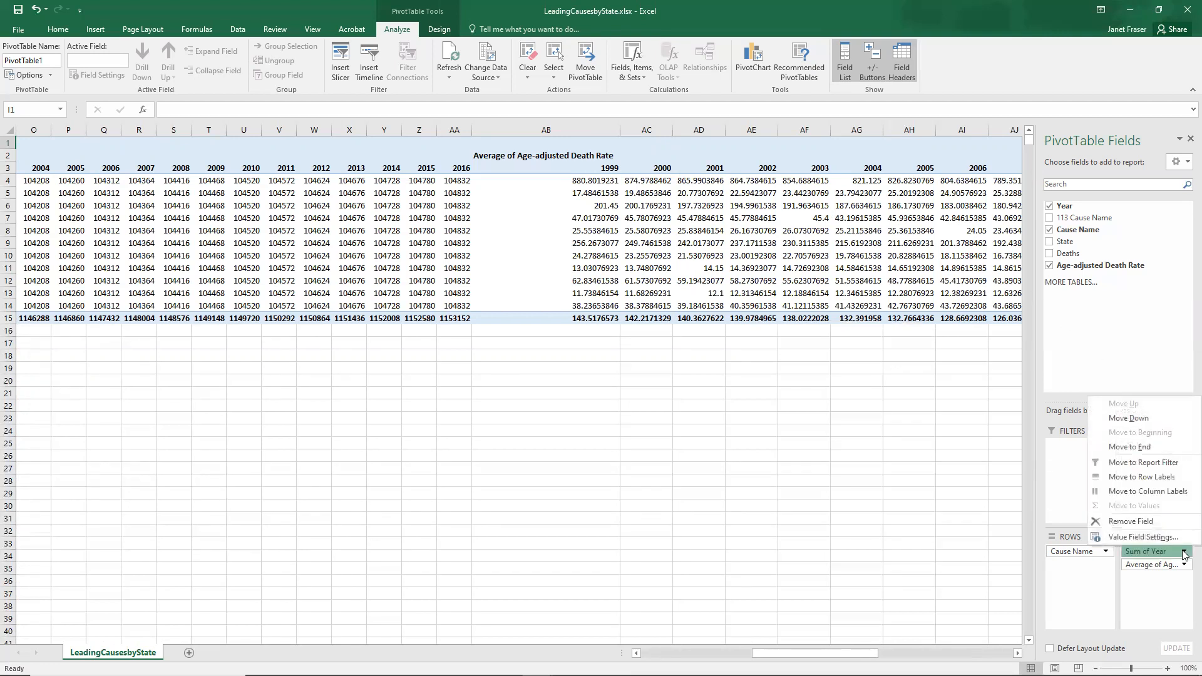
{"action": "left_click", "coordinate": [1161, 522]}
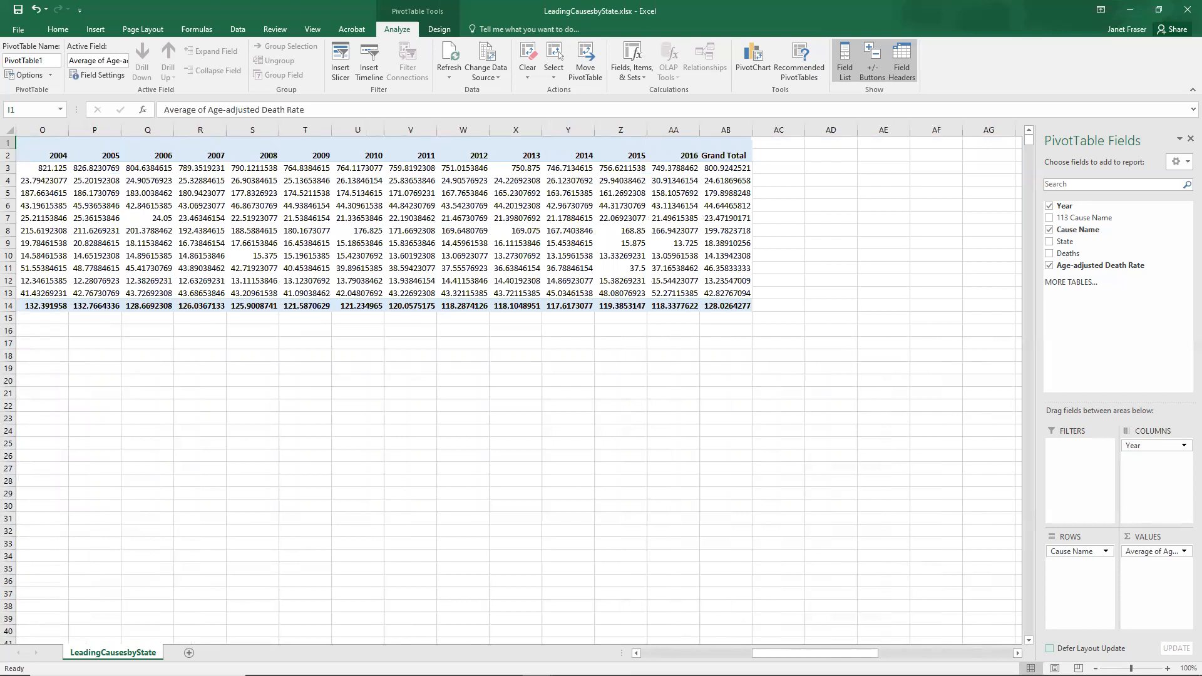
{"action": "scroll", "coordinate": [519, 386], "scroll_direction": "left", "scroll_amount": 4}
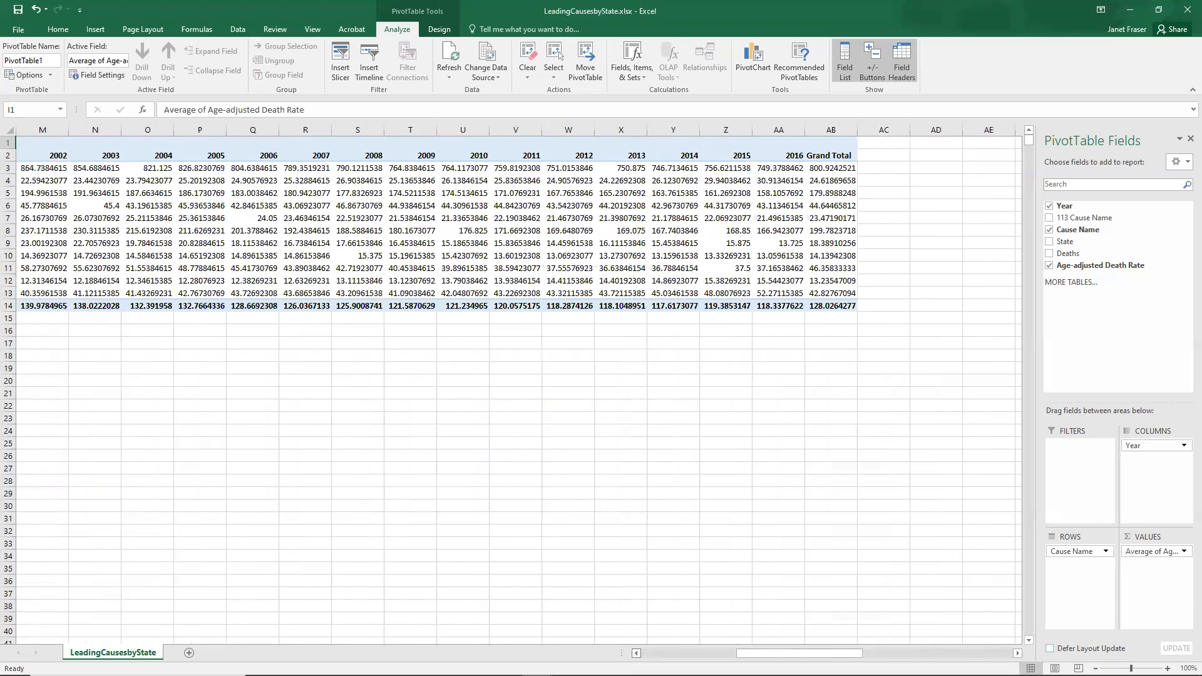
{"action": "scroll", "coordinate": [518, 386], "scroll_direction": "left", "scroll_amount": 1}
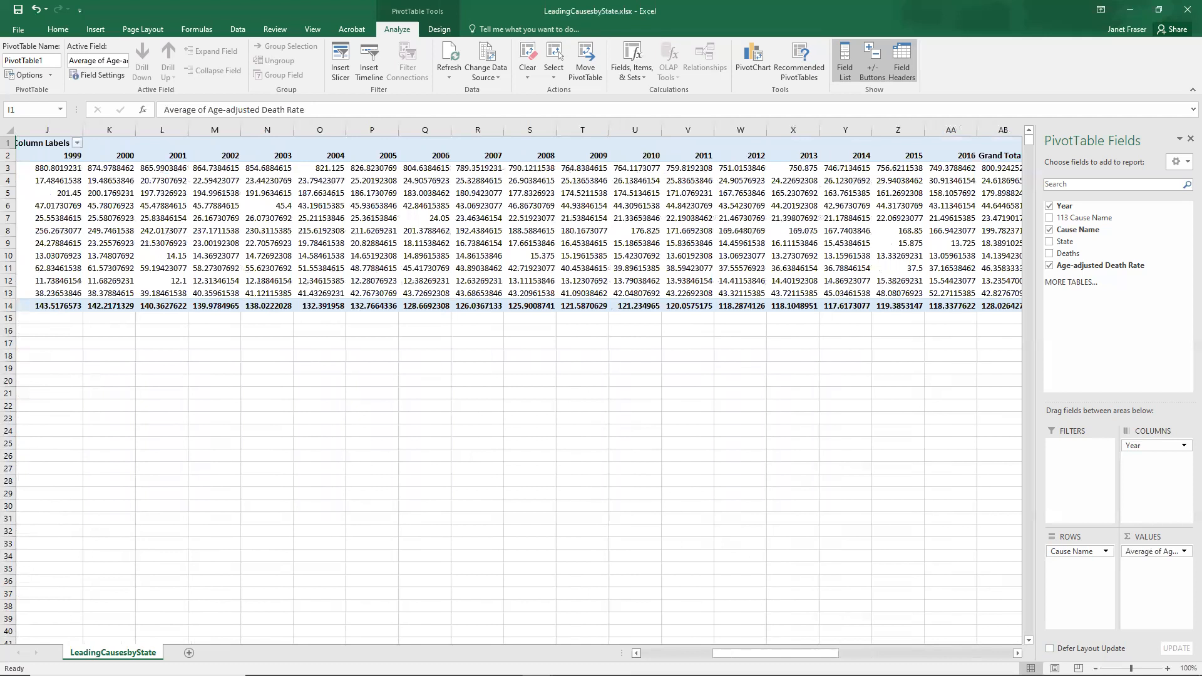
{"action": "scroll", "coordinate": [519, 385], "scroll_direction": "left", "scroll_amount": 1}
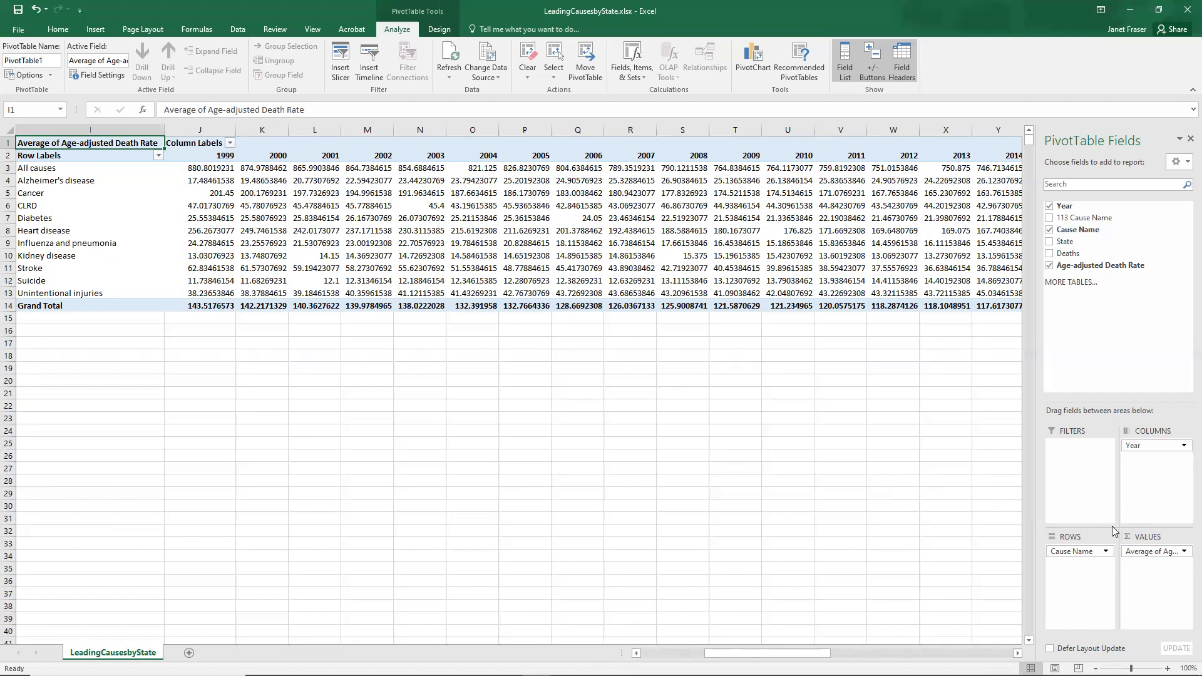
- Format the average death rate values as Number with two decimal places
{"action": "left_click", "coordinate": [1151, 555]}
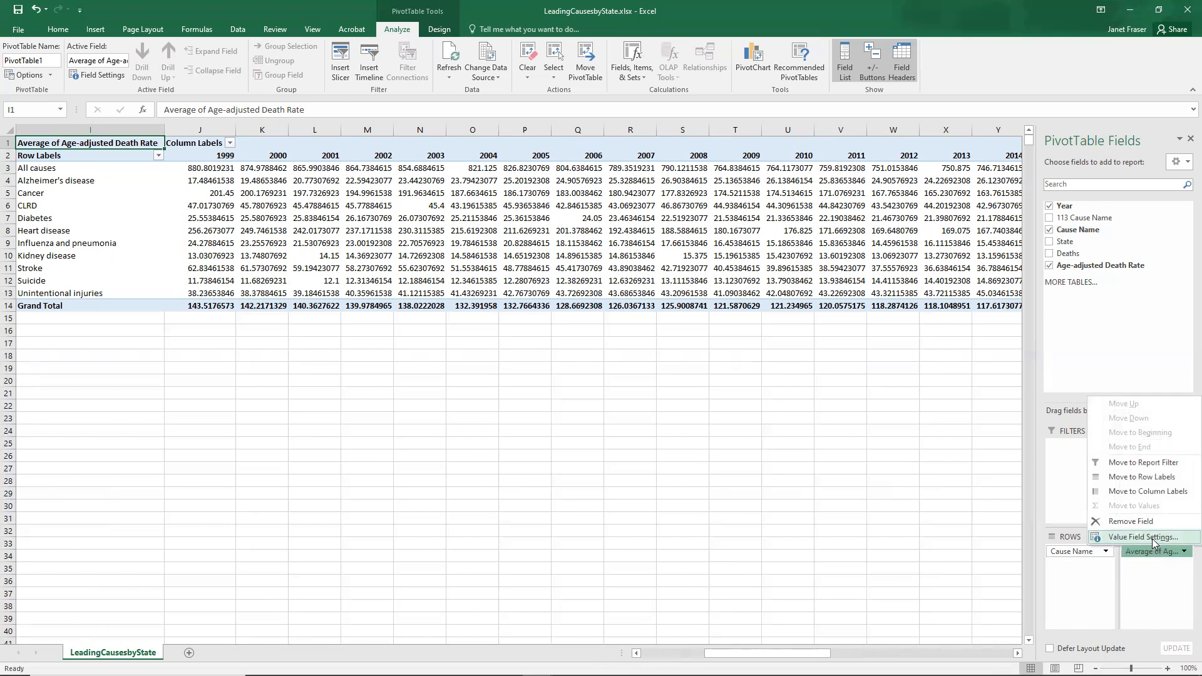
{"action": "left_click", "coordinate": [1143, 537]}
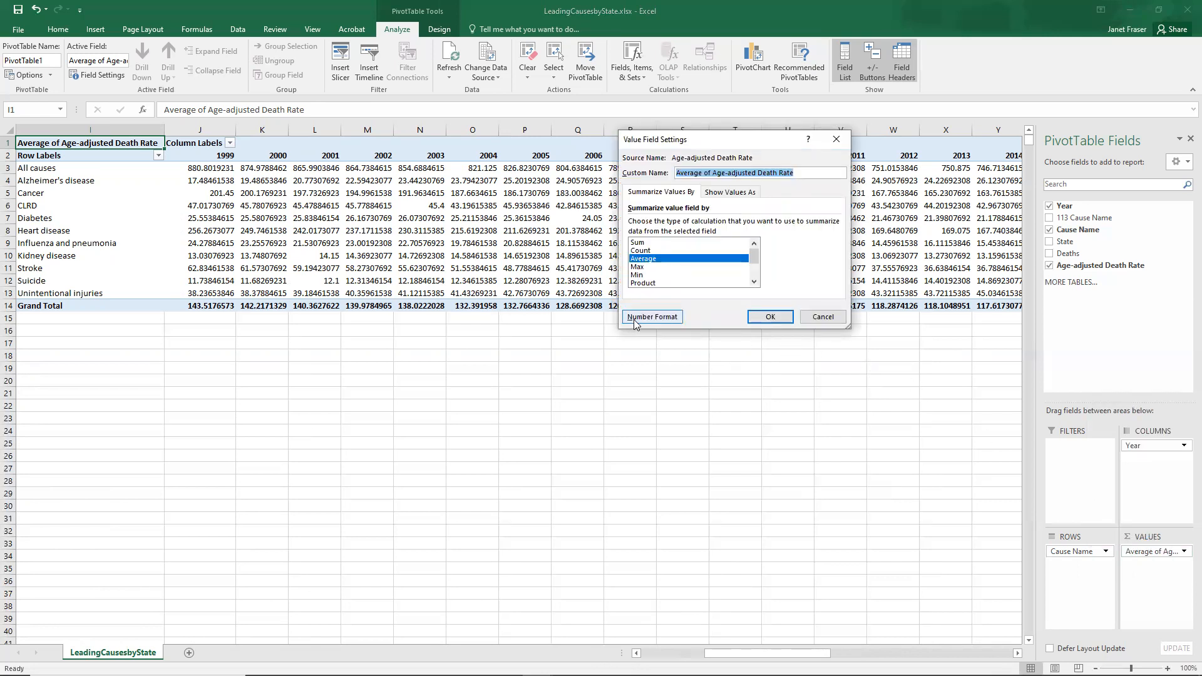
{"action": "left_click", "coordinate": [634, 320]}
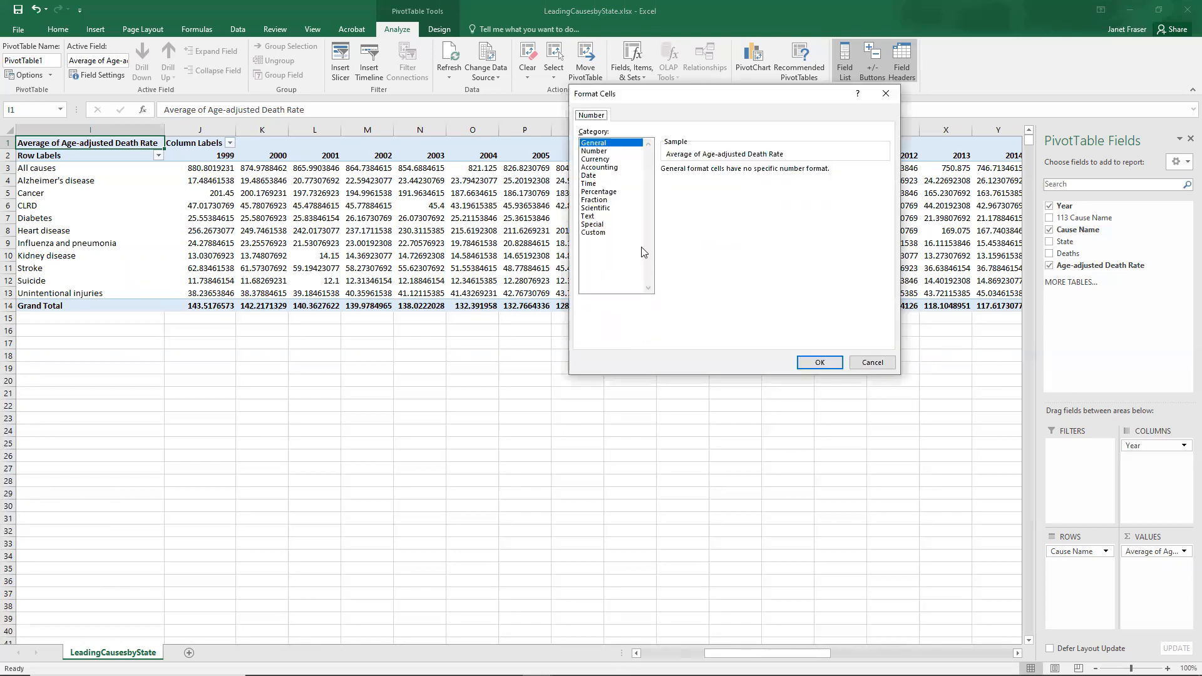
{"action": "left_click", "coordinate": [594, 152]}
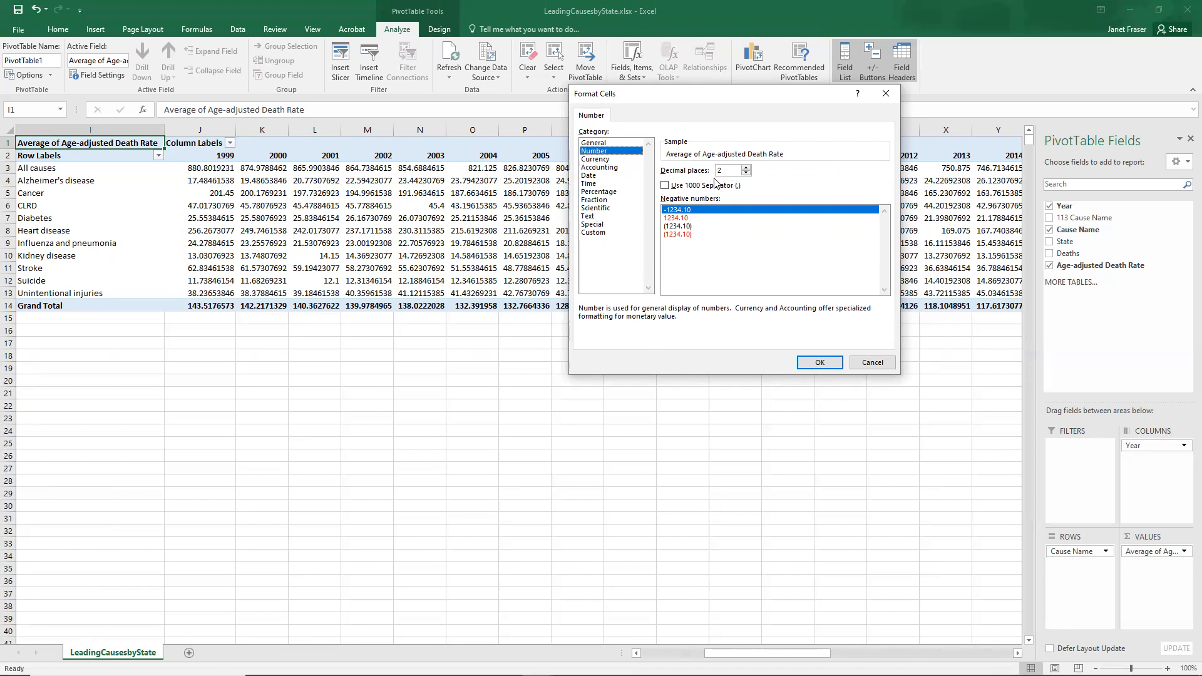
{"action": "left_click", "coordinate": [816, 364]}
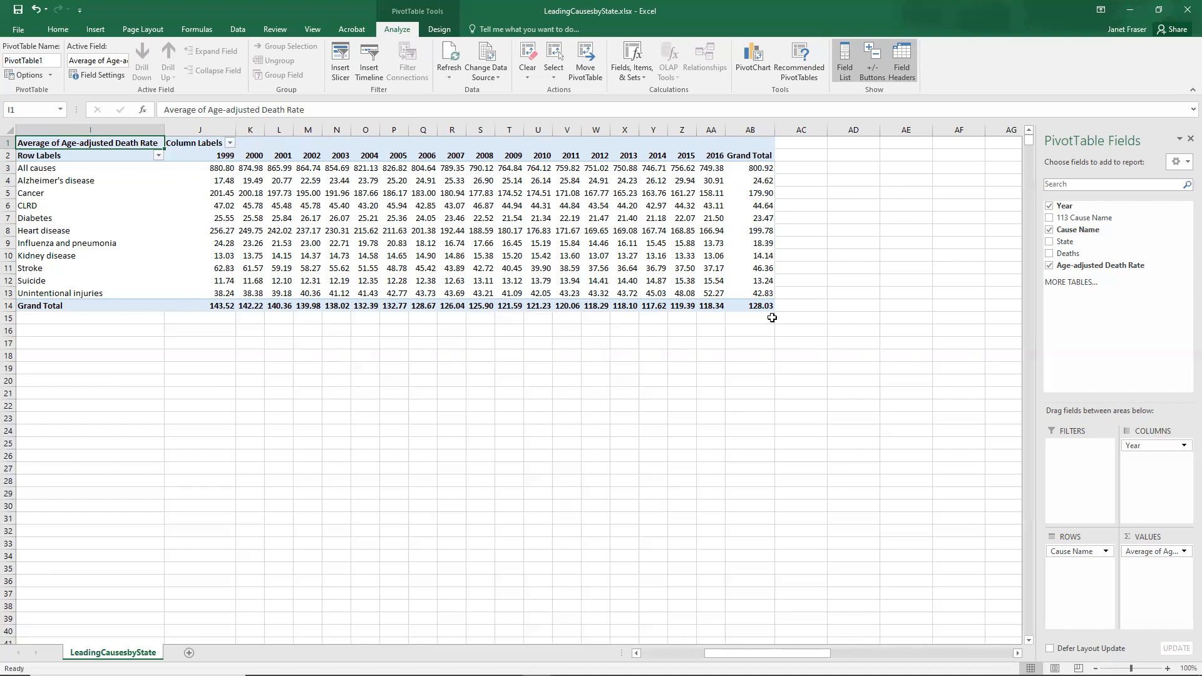
- Filter the PivotTable's row labels to exclude "All causes"
{"action": "left_click", "coordinate": [158, 157]}
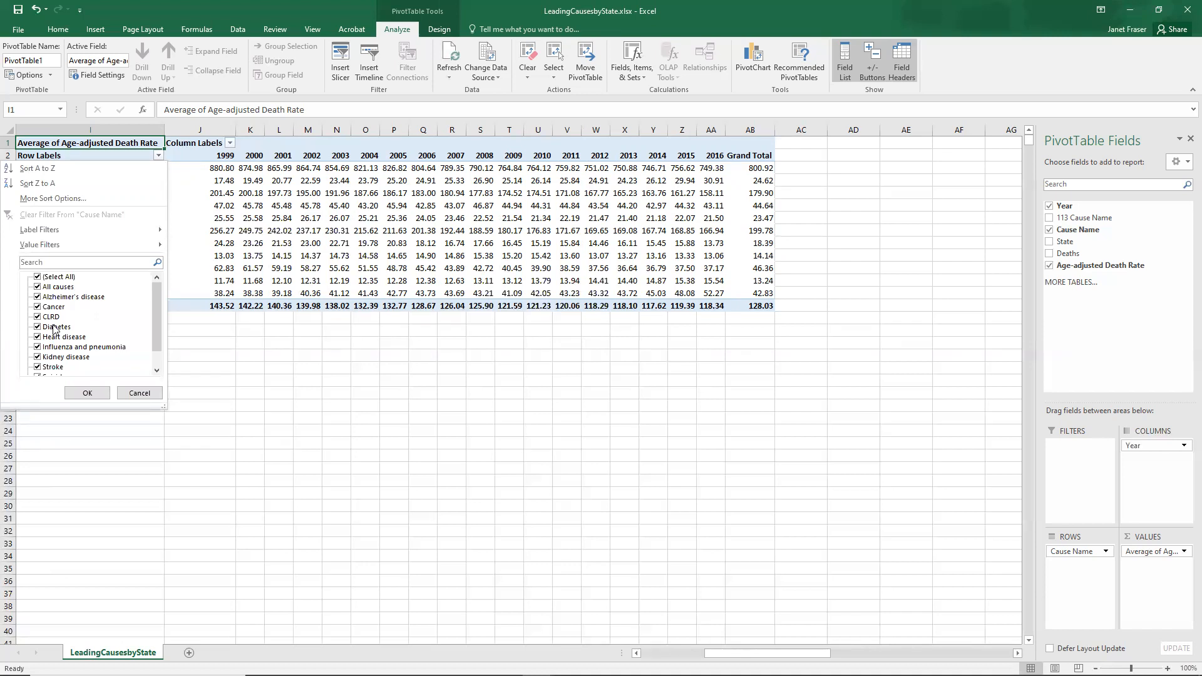
{"action": "left_click", "coordinate": [37, 287]}
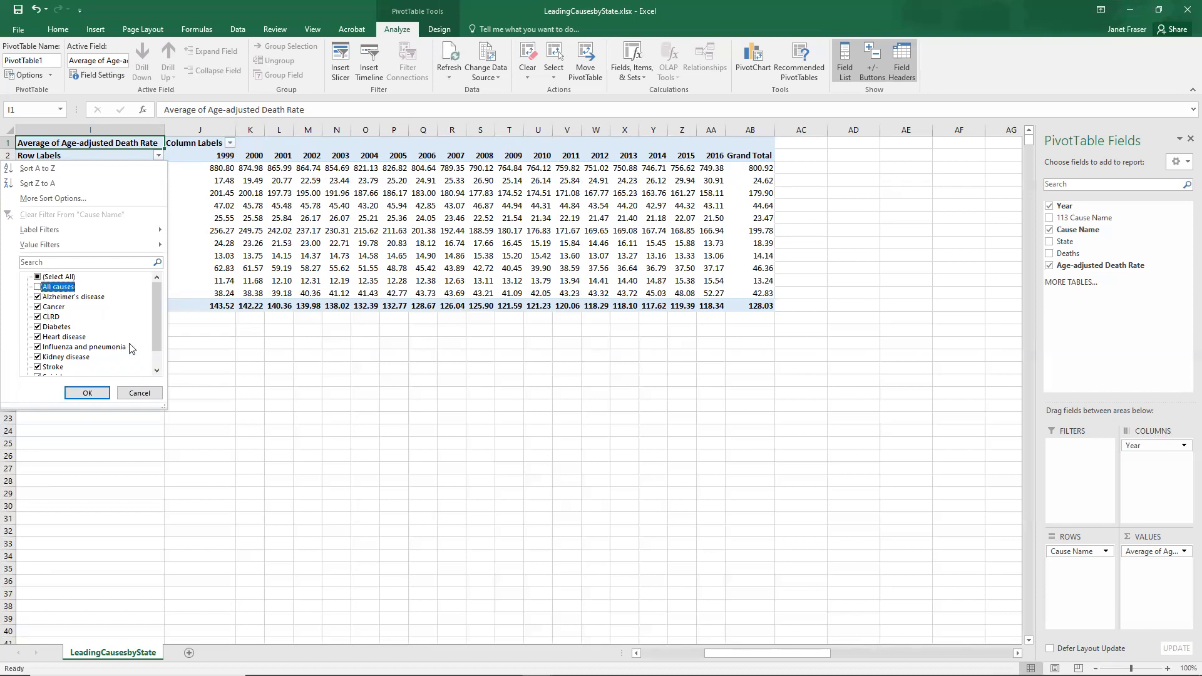
{"action": "left_click", "coordinate": [88, 393]}
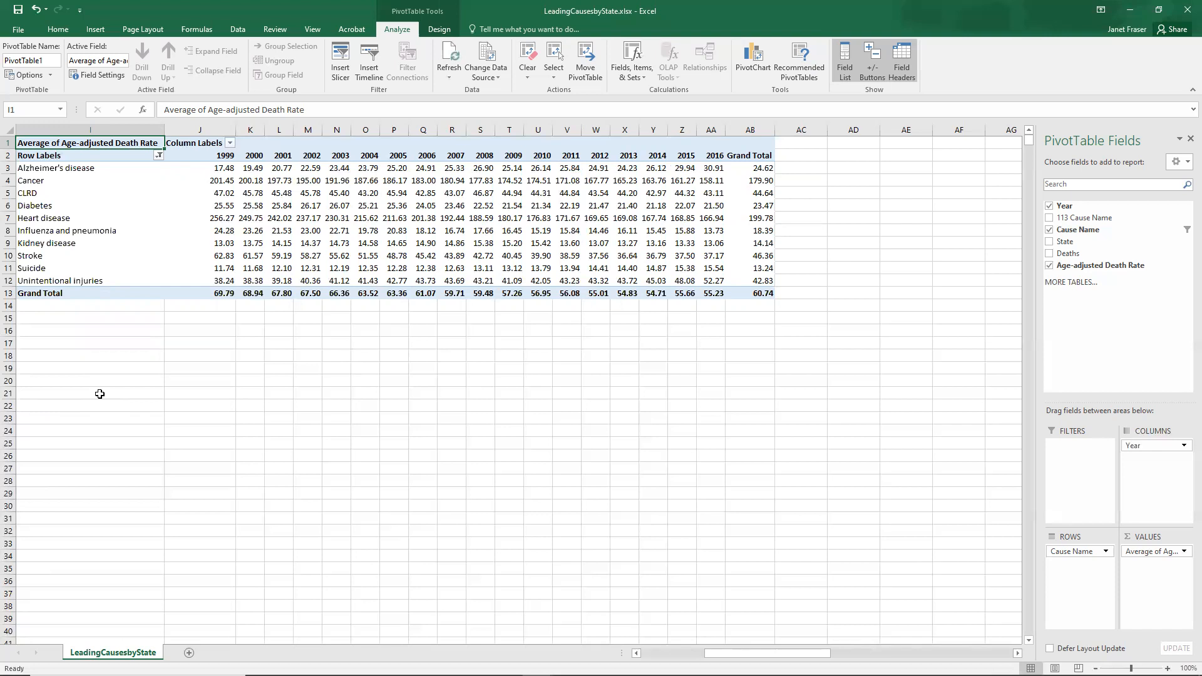
- Apply the Red-White color scale to the Alzheimer's disease rates for 1999 through 2016
{"action": "mouse_move", "coordinate": [217, 166]}
{"action": "left_click_drag", "start_coordinate": [217, 166], "coordinate": [707, 169]}
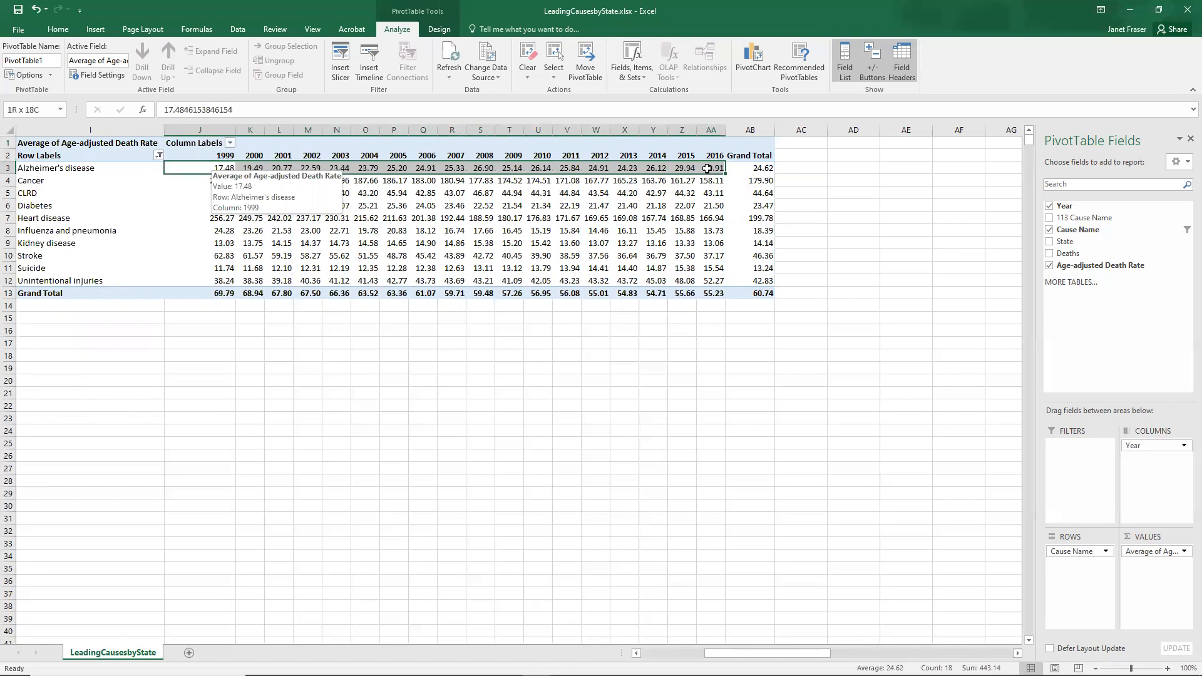
{"action": "left_click_drag", "start_coordinate": [707, 169], "coordinate": [707, 168]}
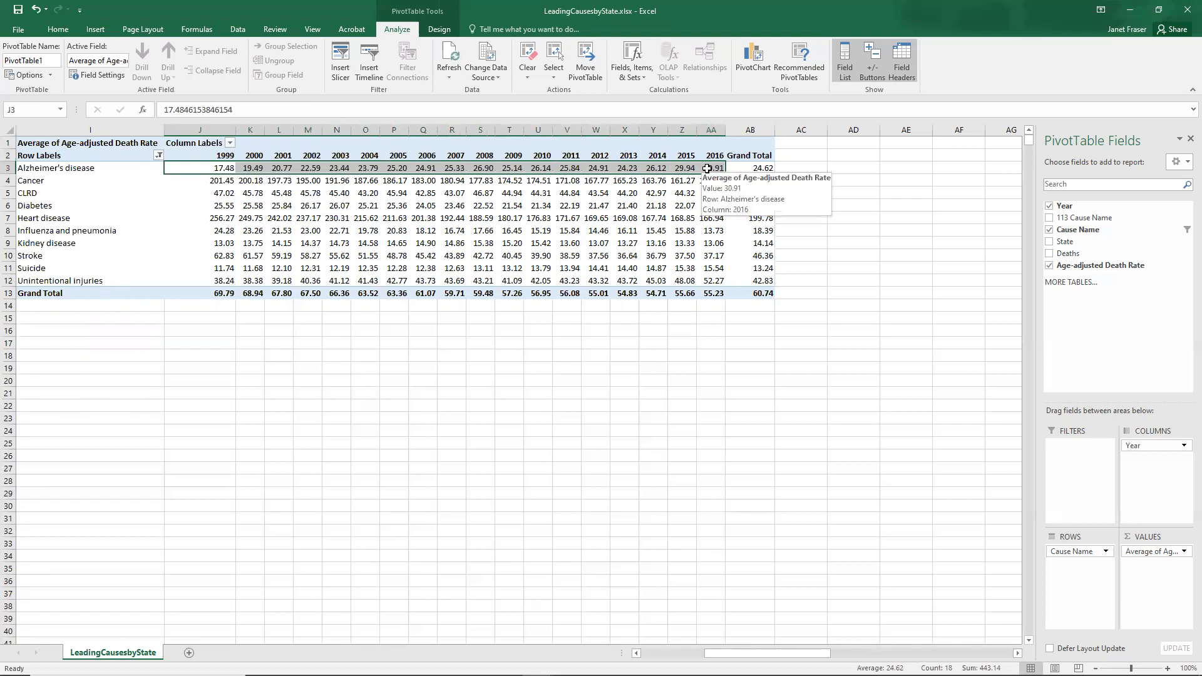
{"action": "left_click", "coordinate": [57, 31]}
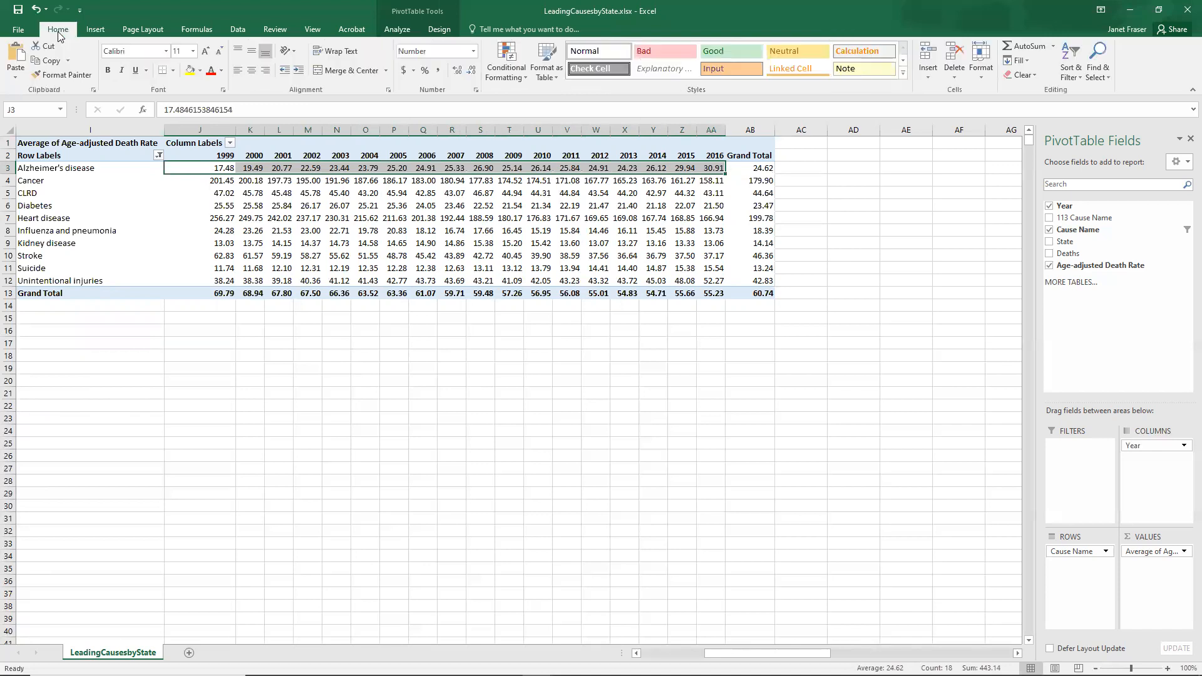
{"action": "left_click", "coordinate": [524, 79]}
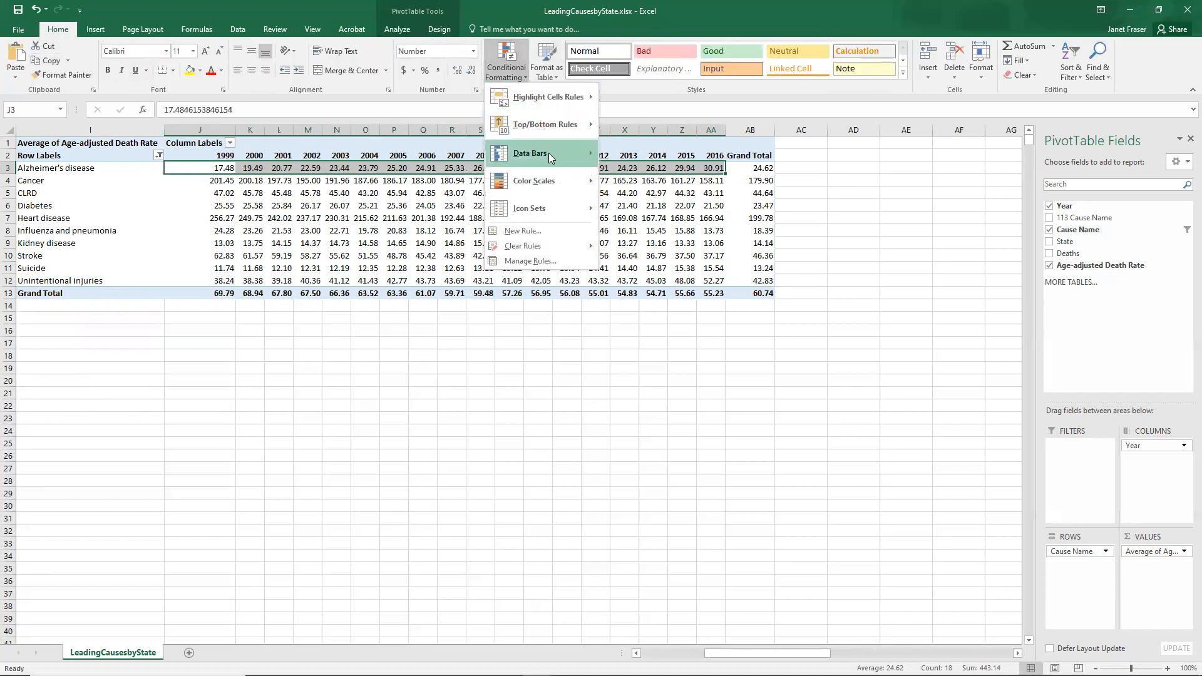
{"action": "mouse_move", "coordinate": [553, 181]}
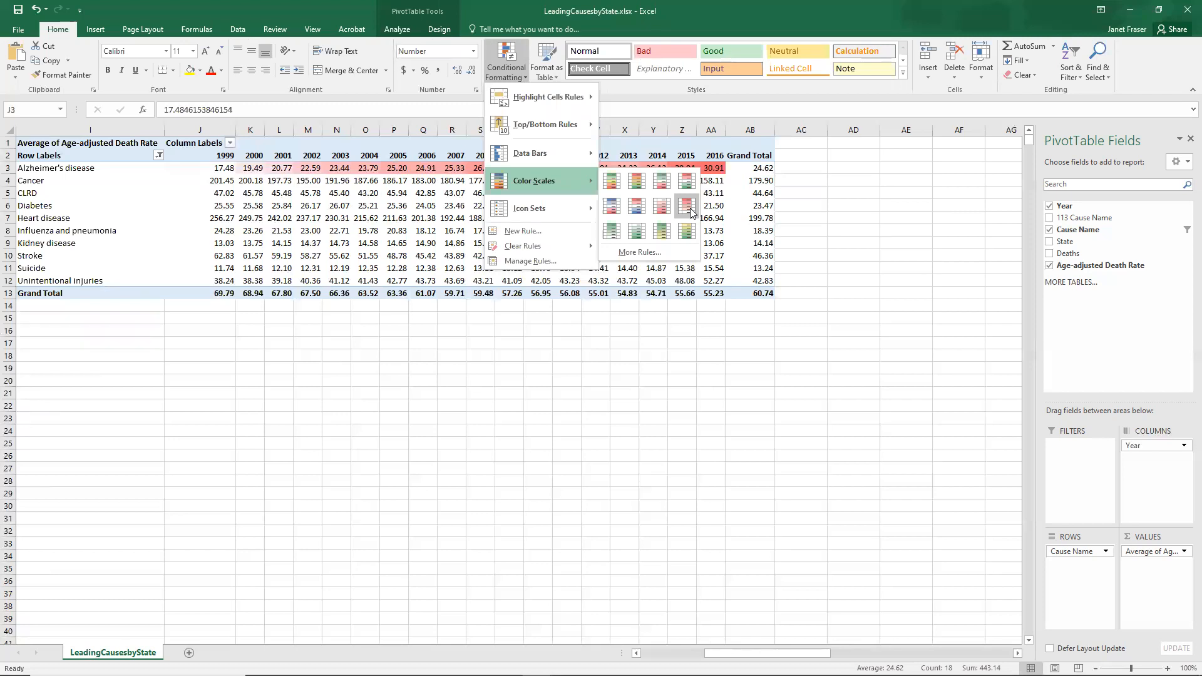
{"action": "left_click", "coordinate": [689, 209]}
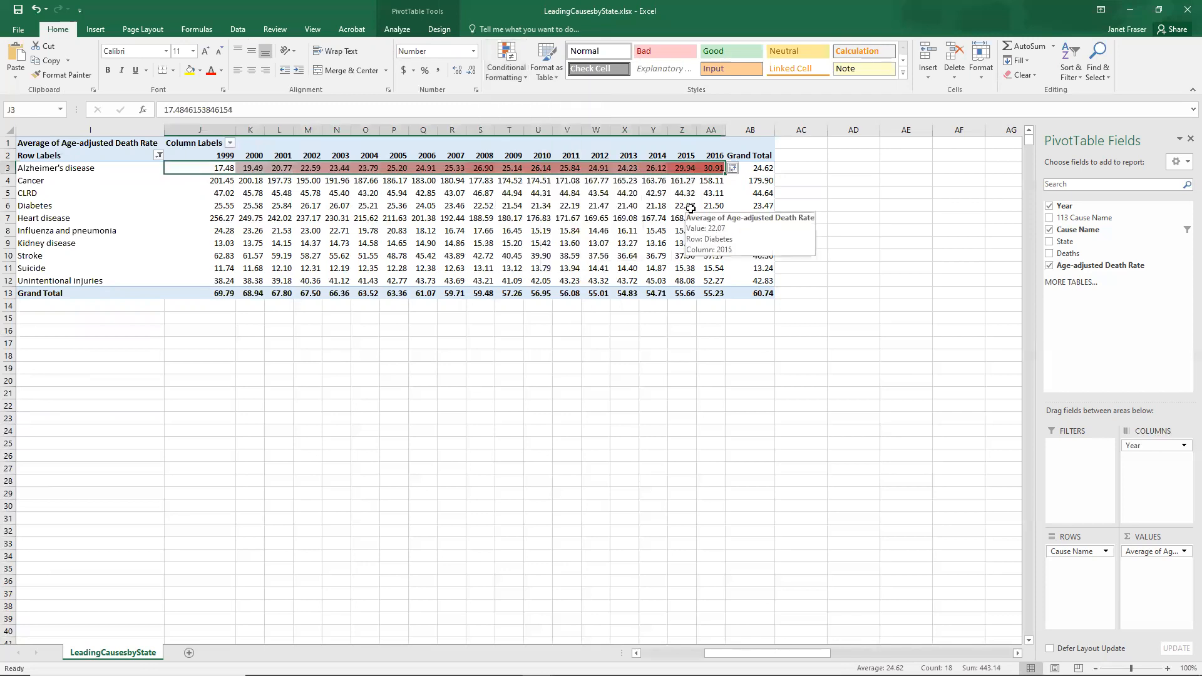
- Insert a line sparkline in cell AC3 showing the Alzheimer's disease rates from J3:AA3
{"action": "left_click", "coordinate": [766, 170]}
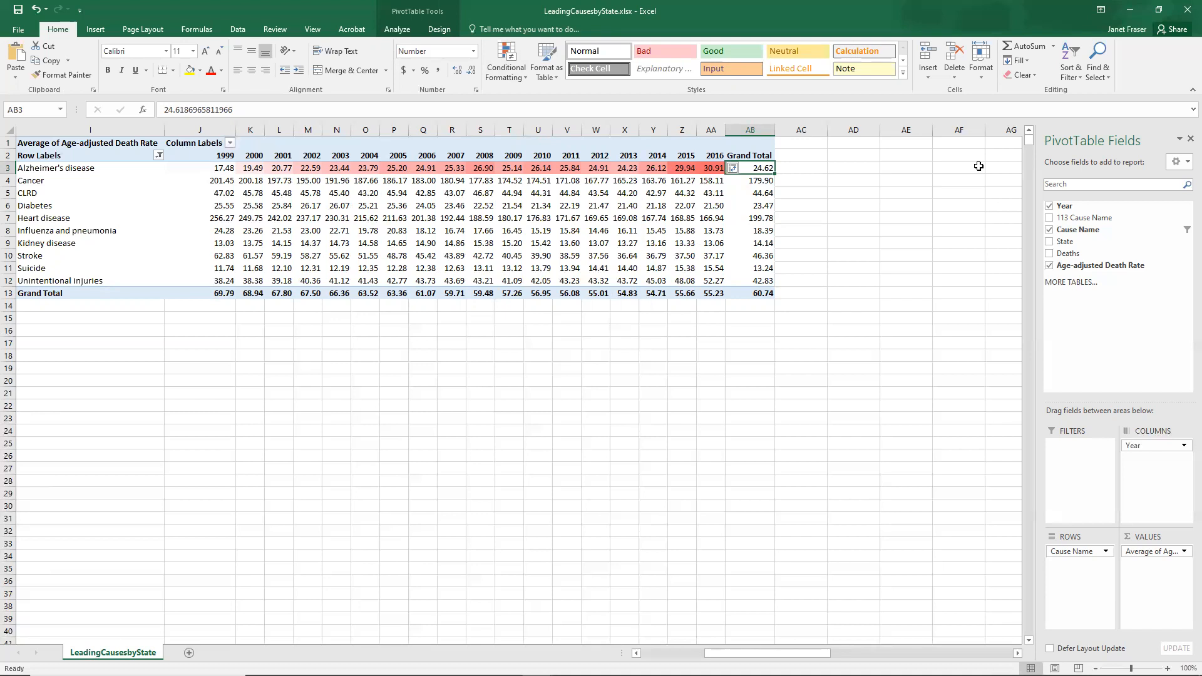
{"action": "left_click", "coordinate": [102, 30]}
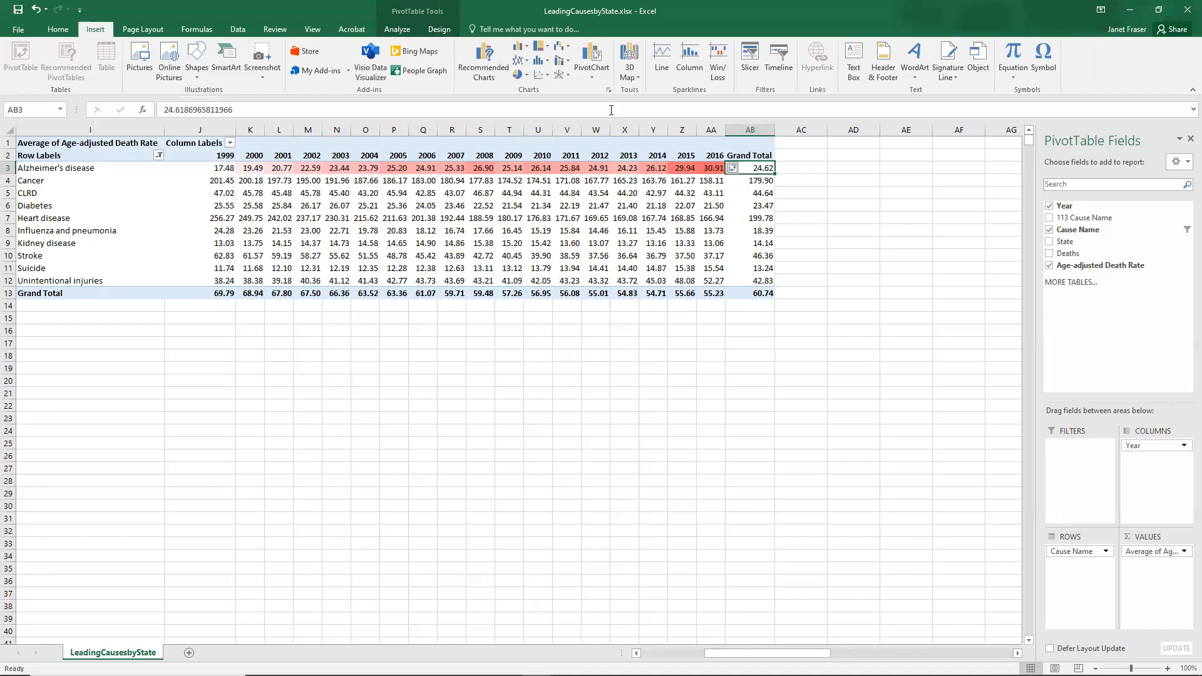
{"action": "left_click", "coordinate": [664, 61]}
{"action": "left_click_drag", "start_coordinate": [711, 218], "coordinate": [675, 223]}
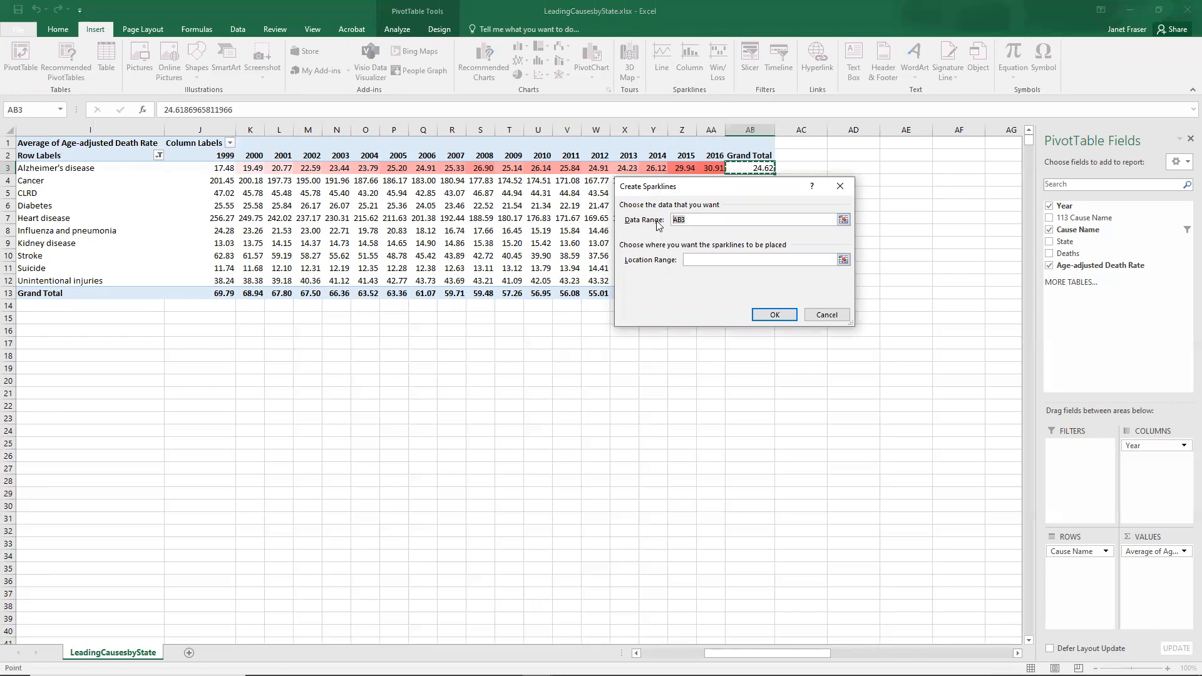
{"action": "key", "text": "BackSpace"}
{"action": "left_click_drag", "start_coordinate": [204, 169], "coordinate": [724, 169]}
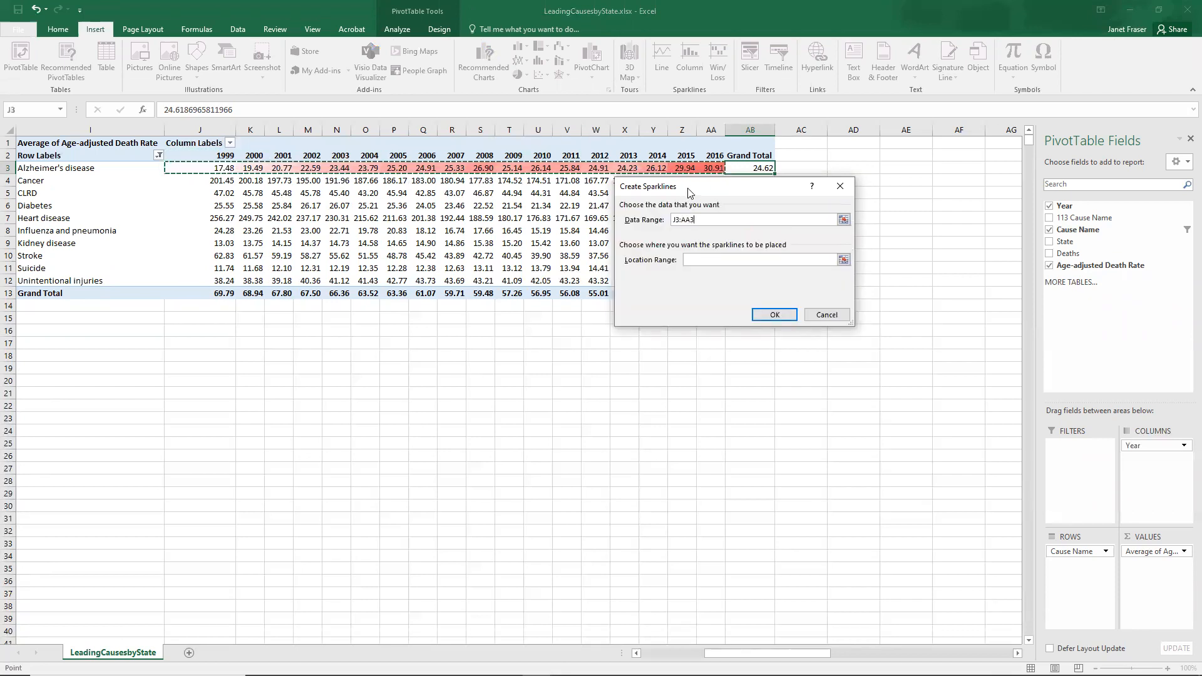
{"action": "left_click", "coordinate": [694, 259]}
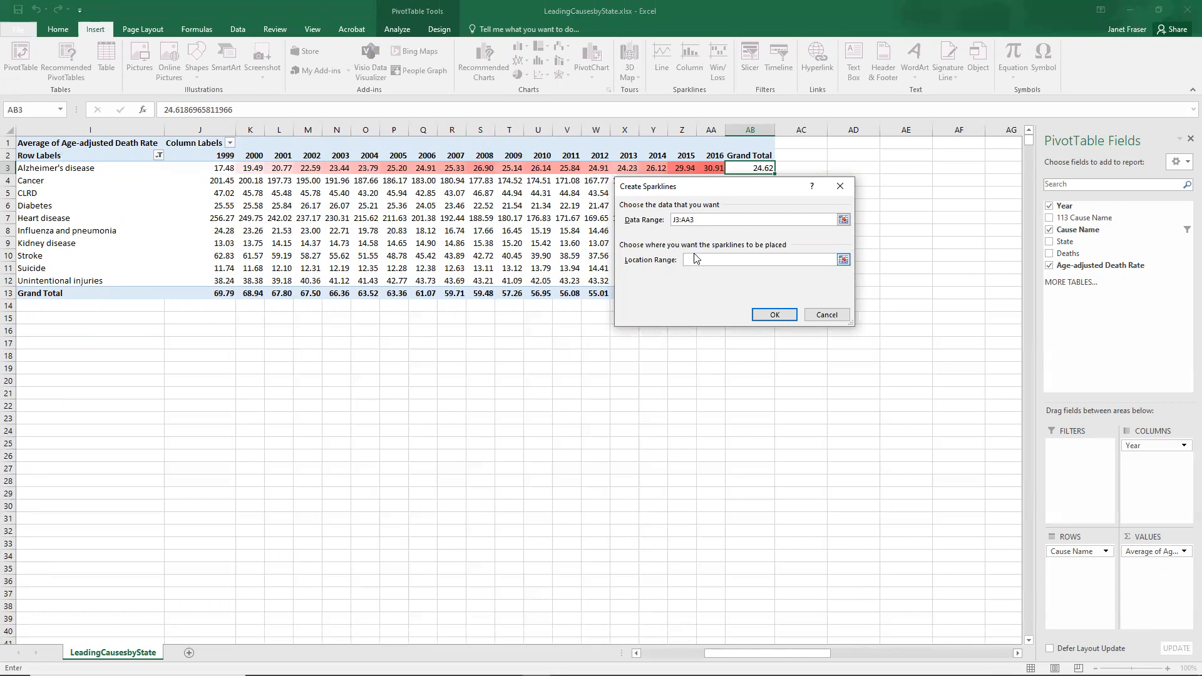
{"action": "left_click", "coordinate": [801, 168]}
{"action": "left_click", "coordinate": [774, 315]}
{"action": "left_click", "coordinate": [800, 183]}
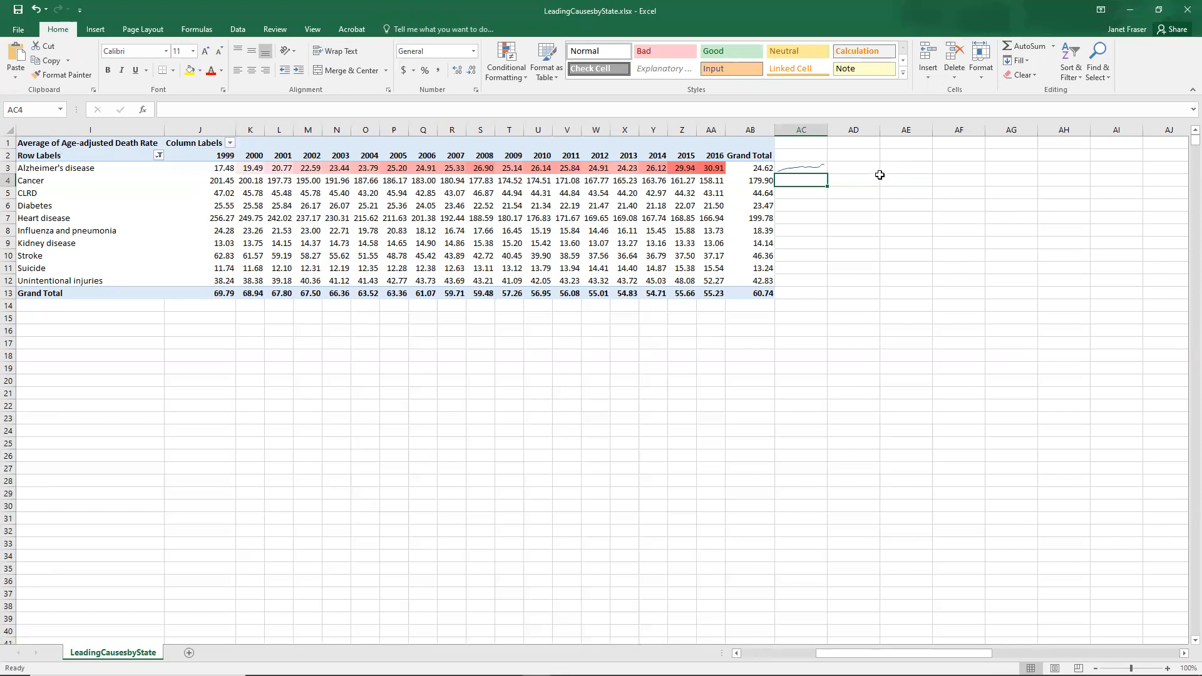
- Apply the Red-White color scale to the Cancer rates for 1999 through 2016
{"action": "mouse_move", "coordinate": [203, 181]}
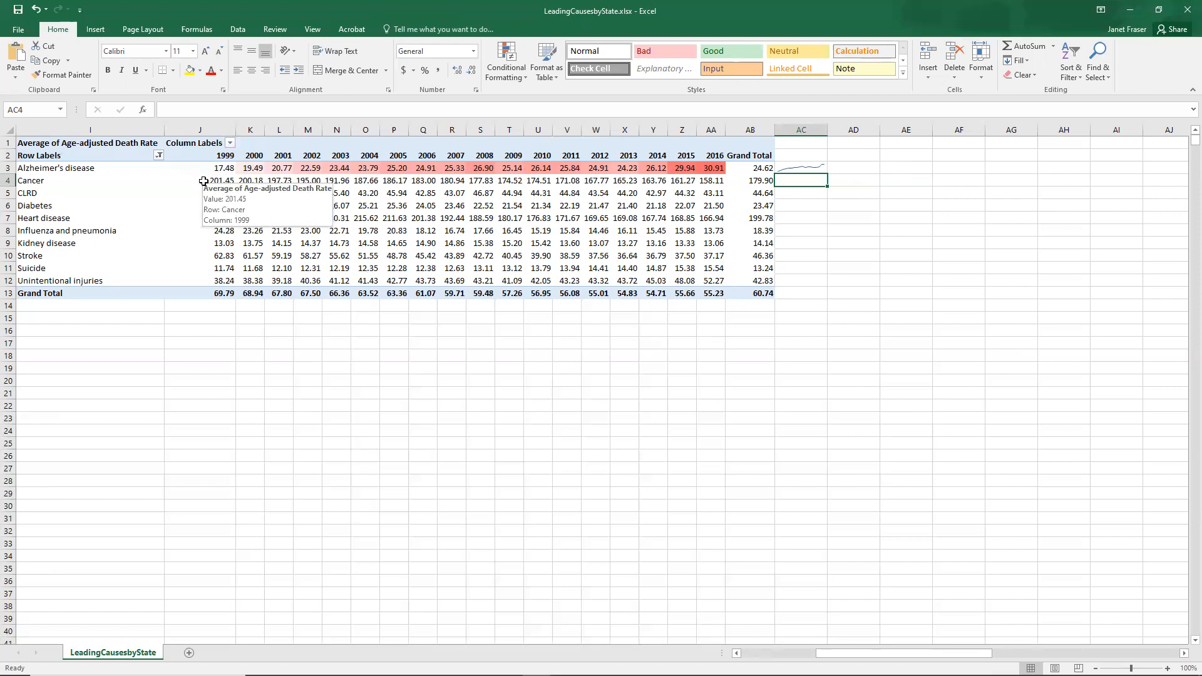
{"action": "left_click_drag", "start_coordinate": [204, 181], "coordinate": [713, 181]}
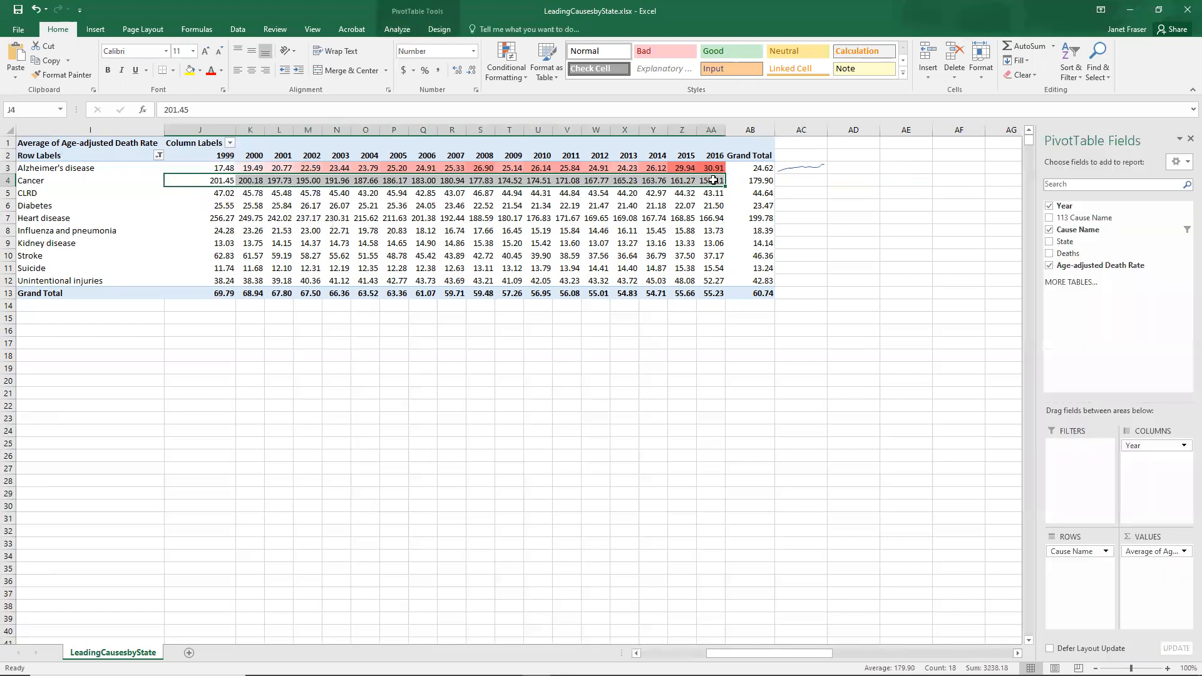
{"action": "left_click", "coordinate": [507, 69]}
{"action": "mouse_move", "coordinate": [573, 180]}
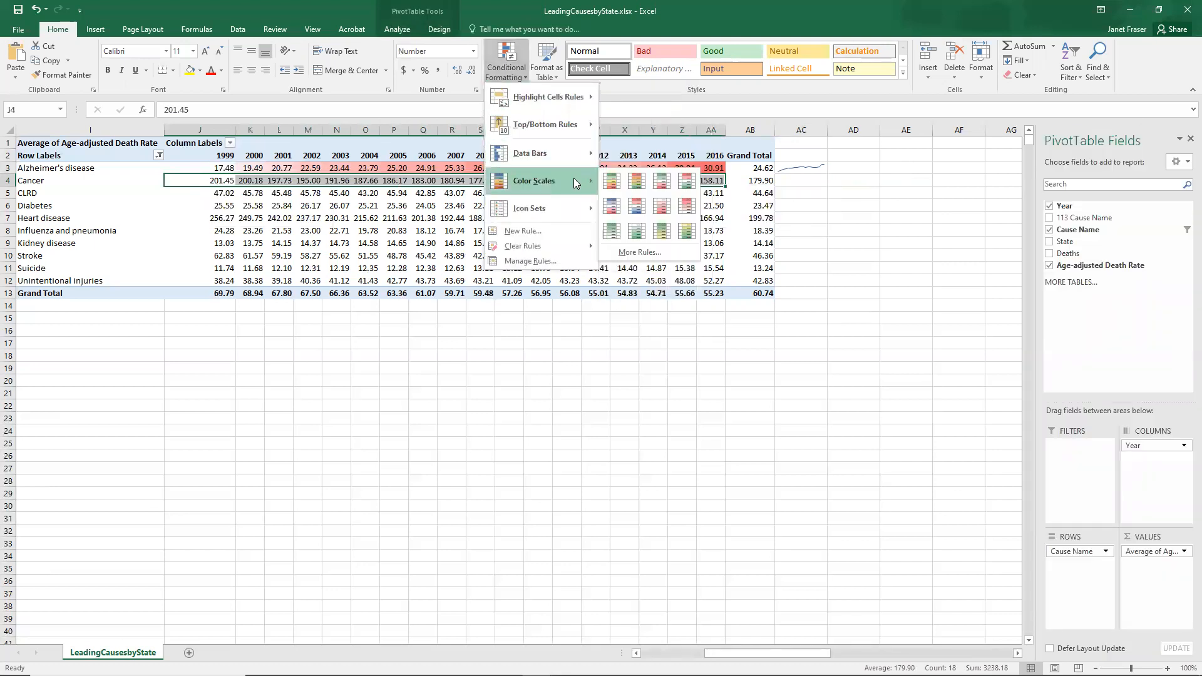
{"action": "left_click", "coordinate": [687, 207]}
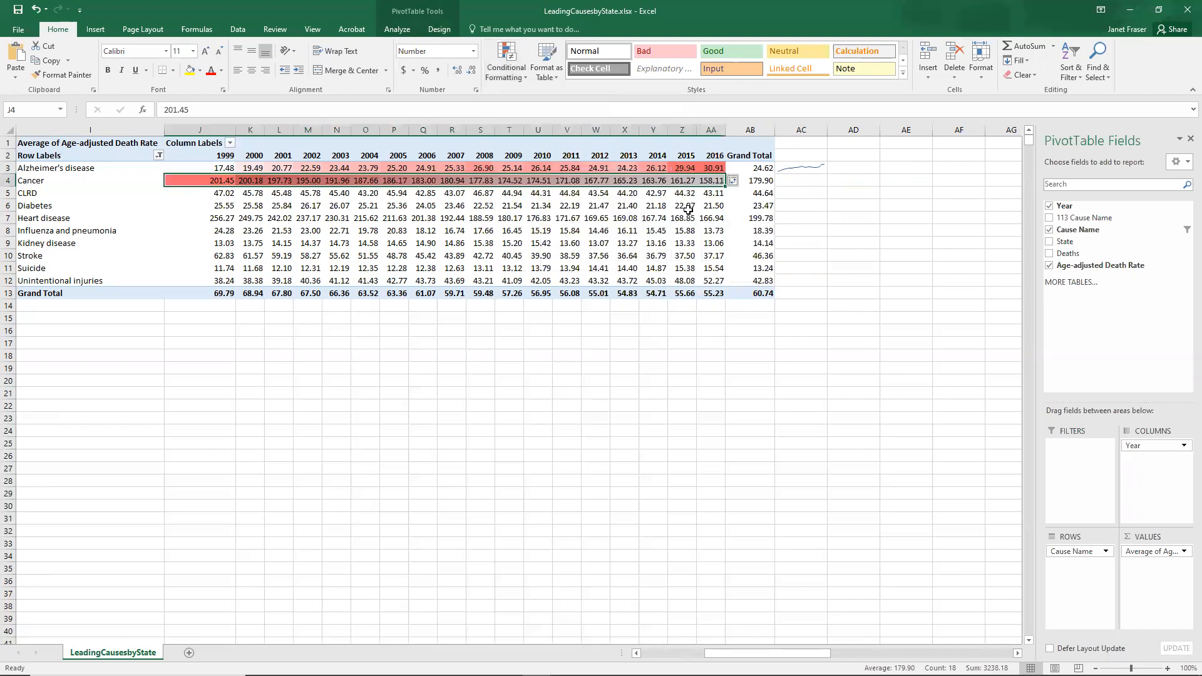
- Insert a line sparkline in cell AC4 showing the Cancer rates from J4:AA4
{"action": "left_click", "coordinate": [801, 179]}
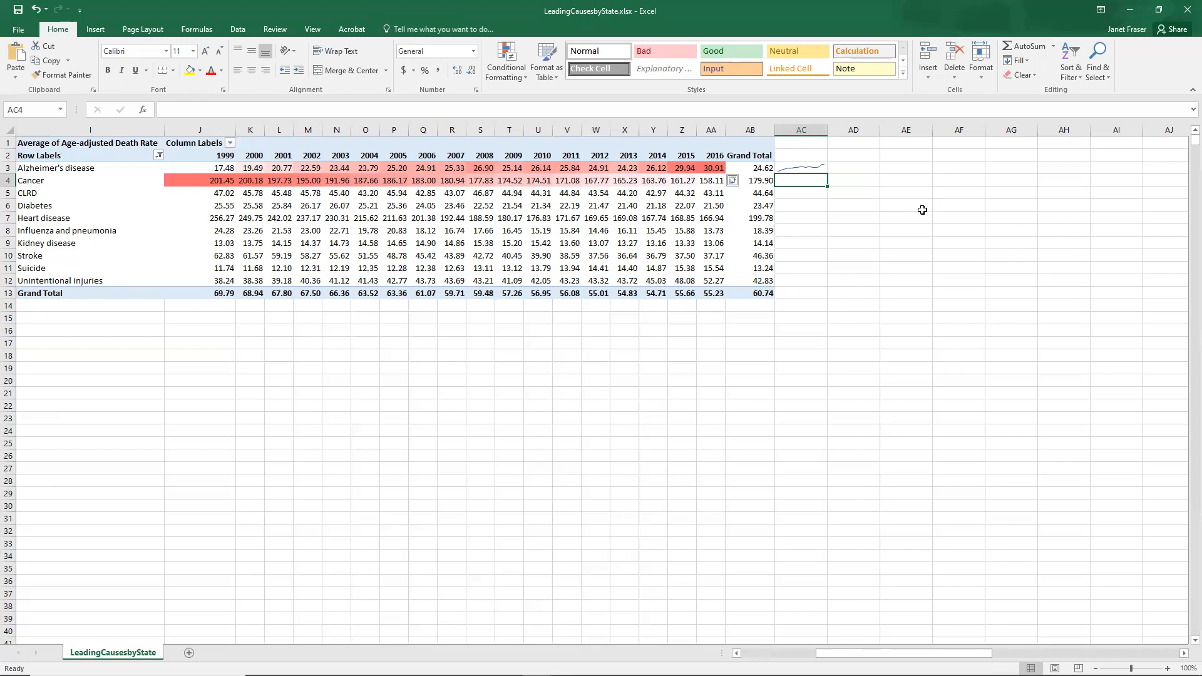
{"action": "left_click", "coordinate": [97, 29]}
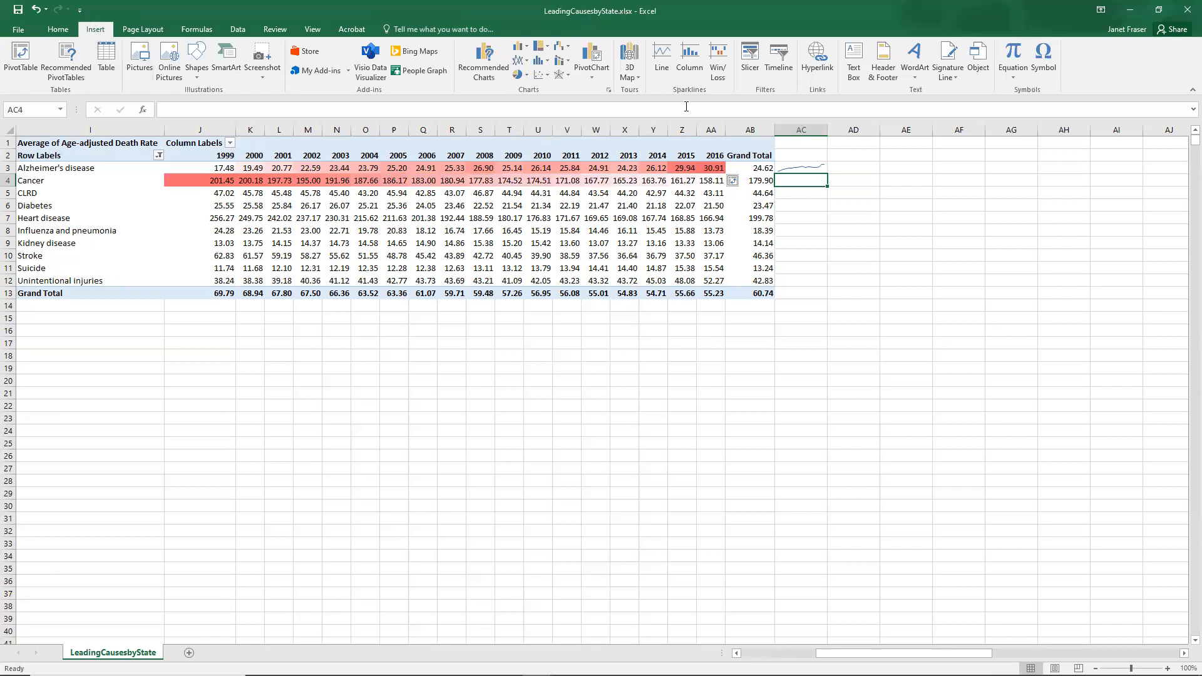
{"action": "left_click", "coordinate": [664, 63]}
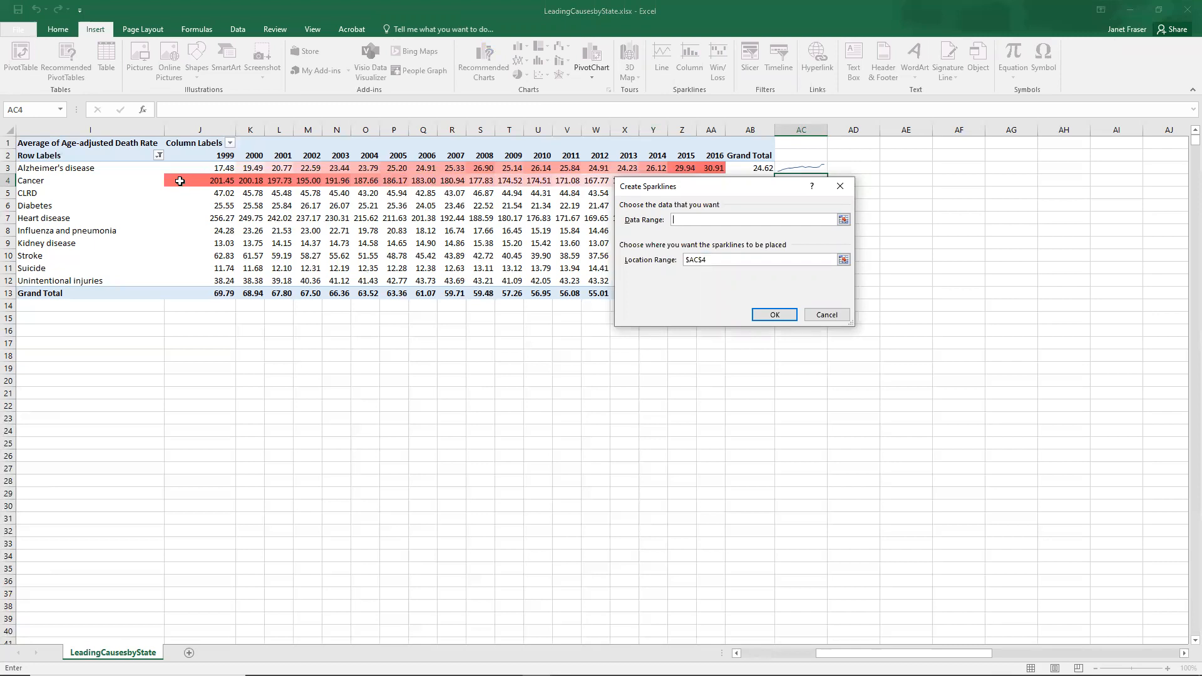
{"action": "left_click_drag", "start_coordinate": [180, 181], "coordinate": [719, 182]}
{"action": "left_click", "coordinate": [735, 263]}
{"action": "left_click", "coordinate": [785, 319]}
{"action": "left_click", "coordinate": [865, 193]}
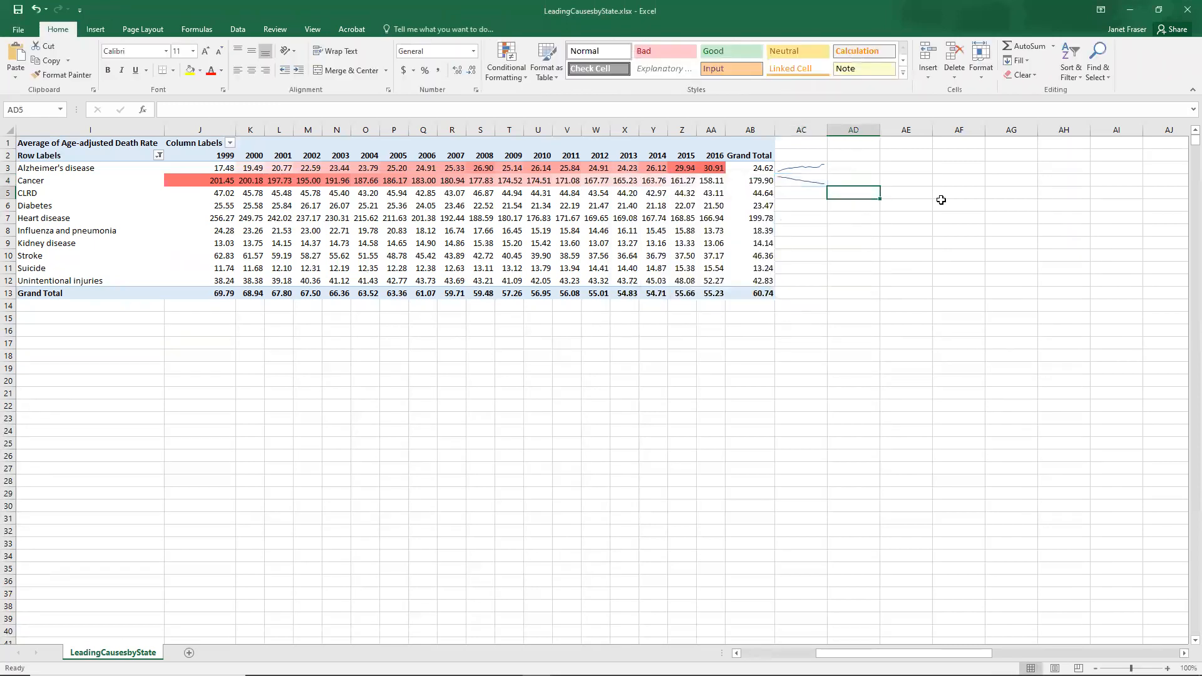